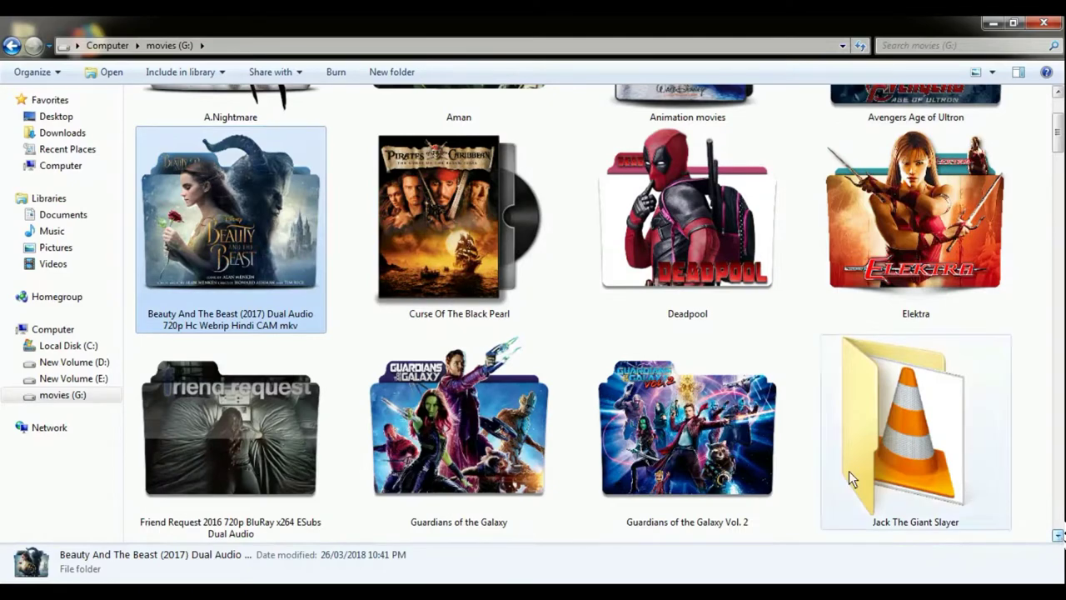
Browse the movie folders on the G: drive, comparing their custom folder icons with the default ones
click(687, 425)
click(1048, 538)
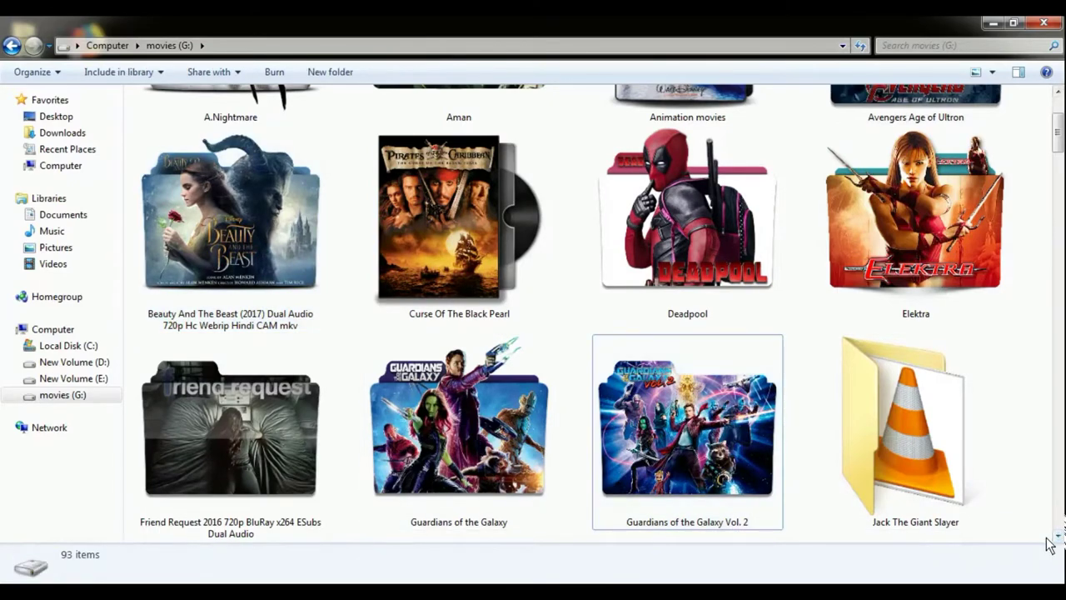
click(1058, 537)
click(1058, 537)
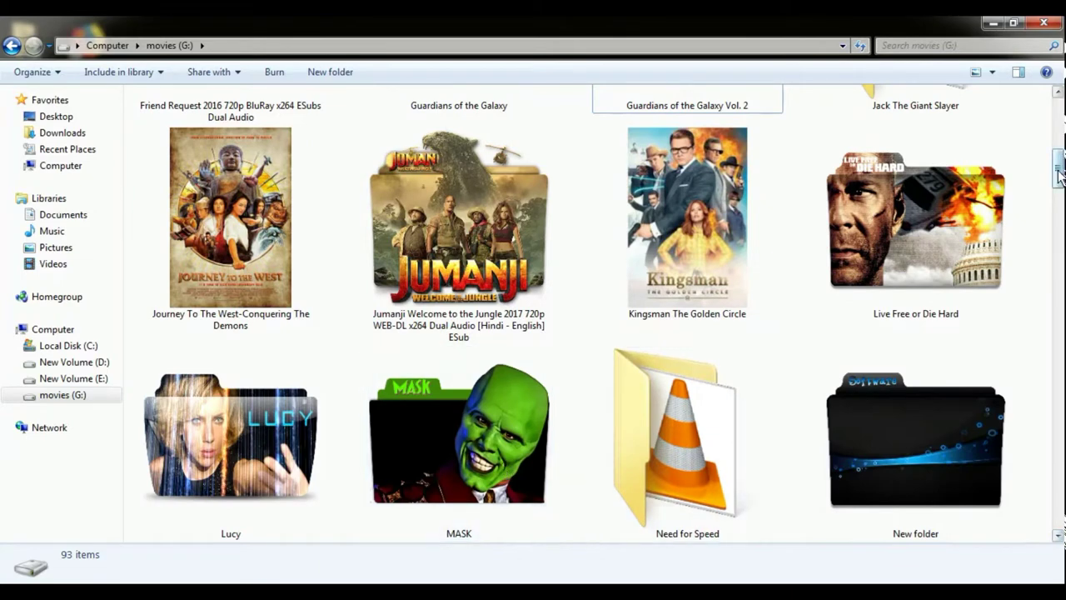
drag(1058, 162, 1059, 189)
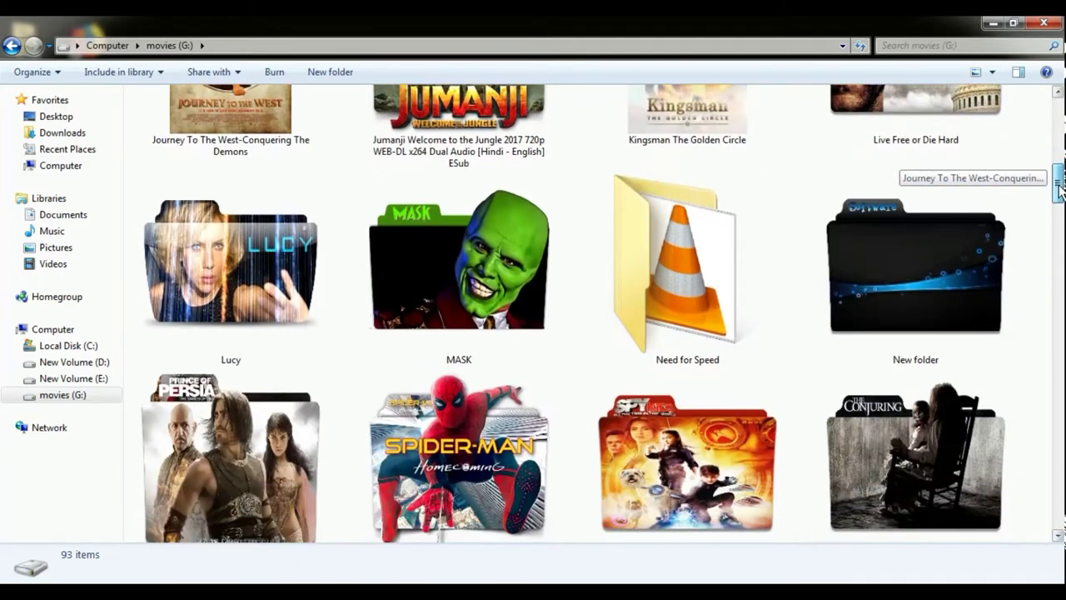
click(533, 433)
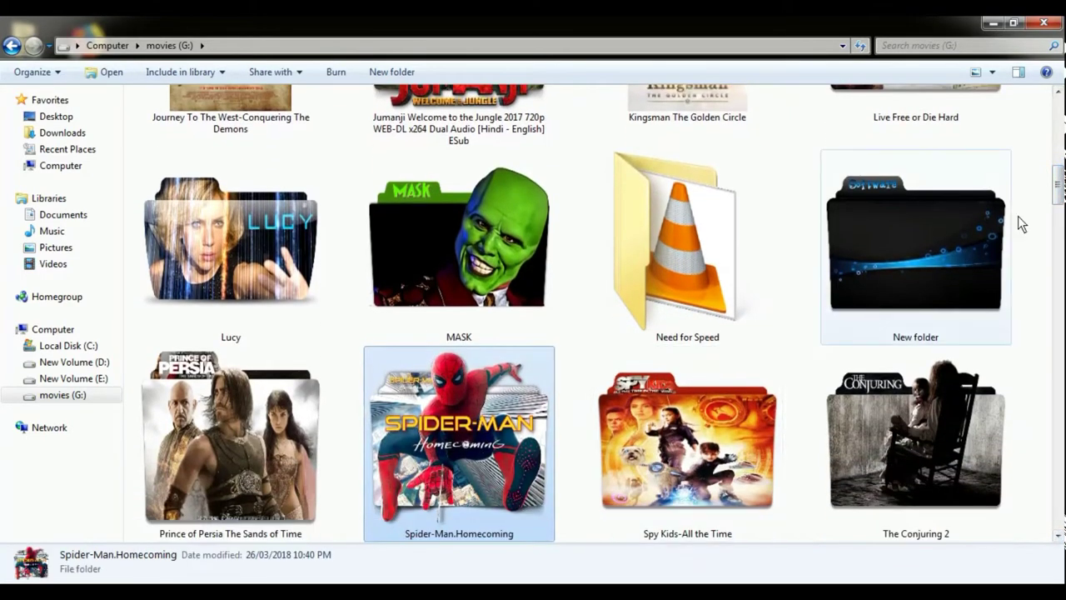
drag(1058, 190, 1059, 160)
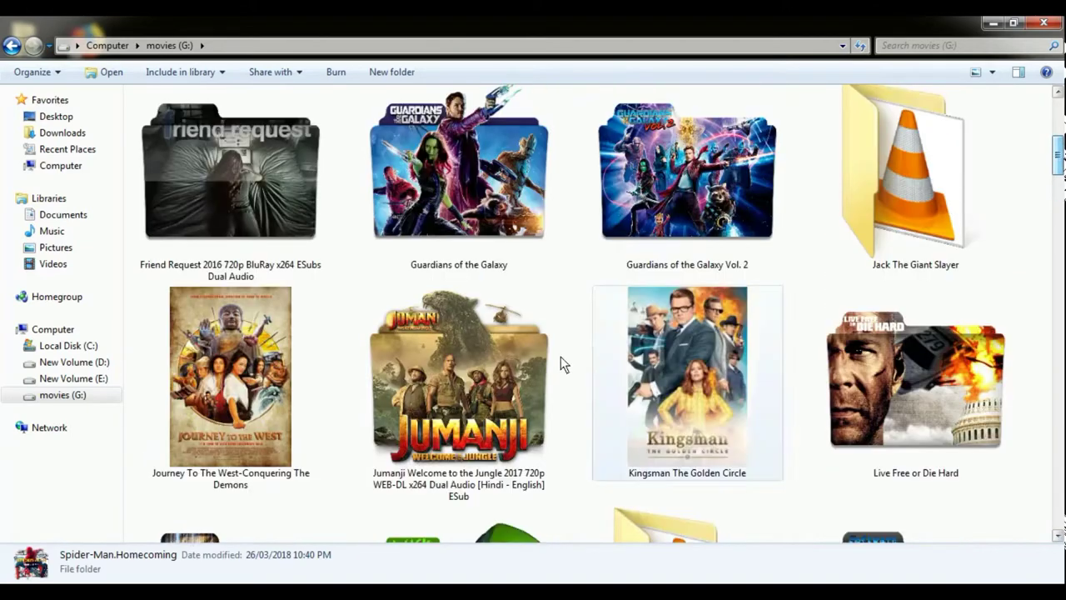
click(466, 383)
click(469, 178)
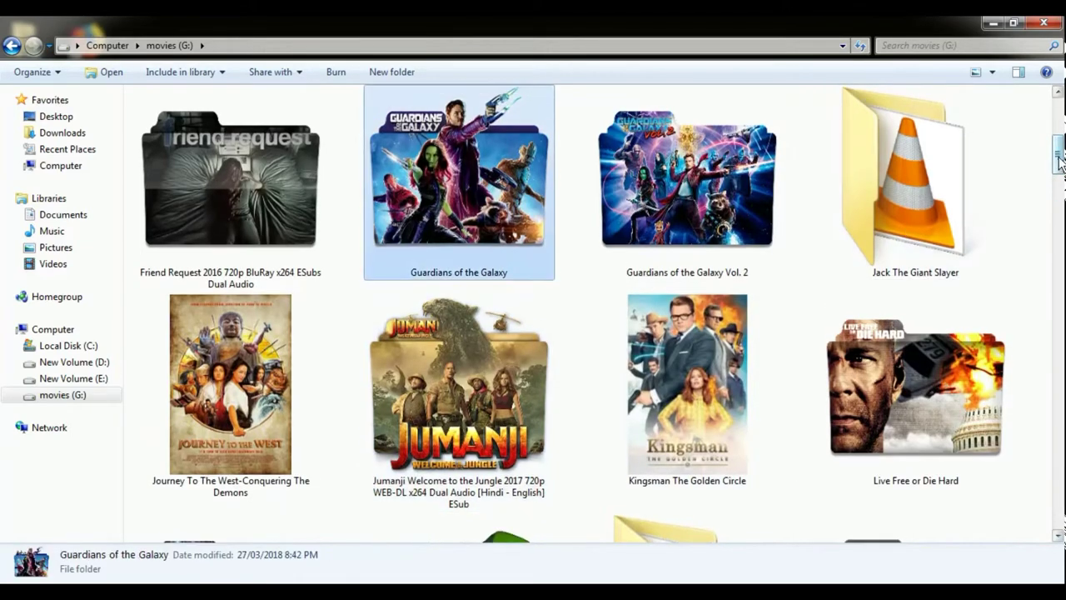
drag(1059, 158, 1059, 125)
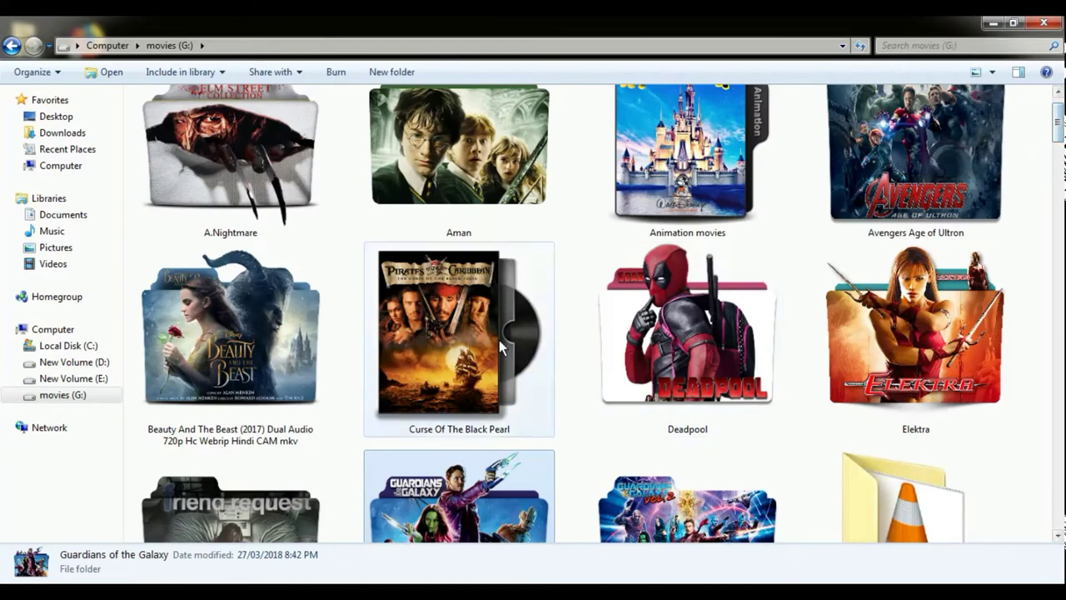
click(499, 340)
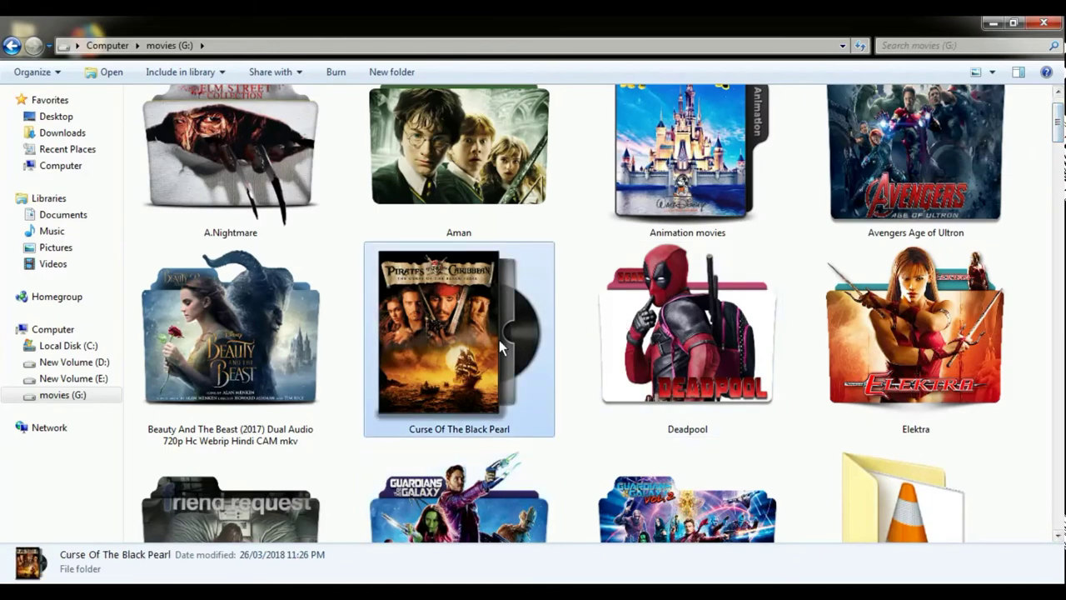
Switch to Chrome and open the preview of the first Jack the Giant Slayer folder icon in the image results
click(992, 25)
right_click(680, 153)
click(725, 197)
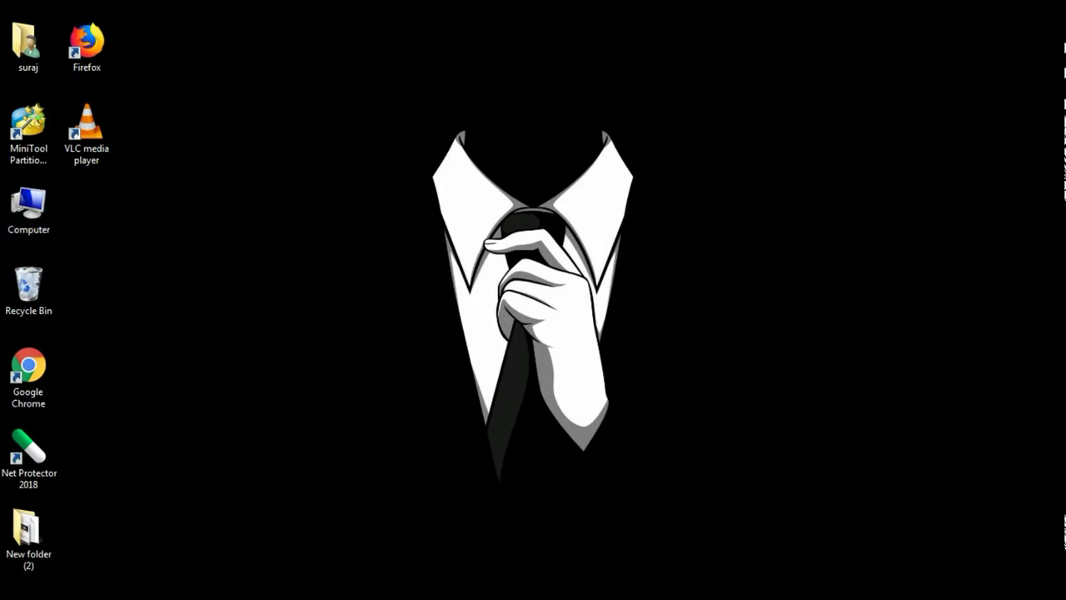
click(275, 516)
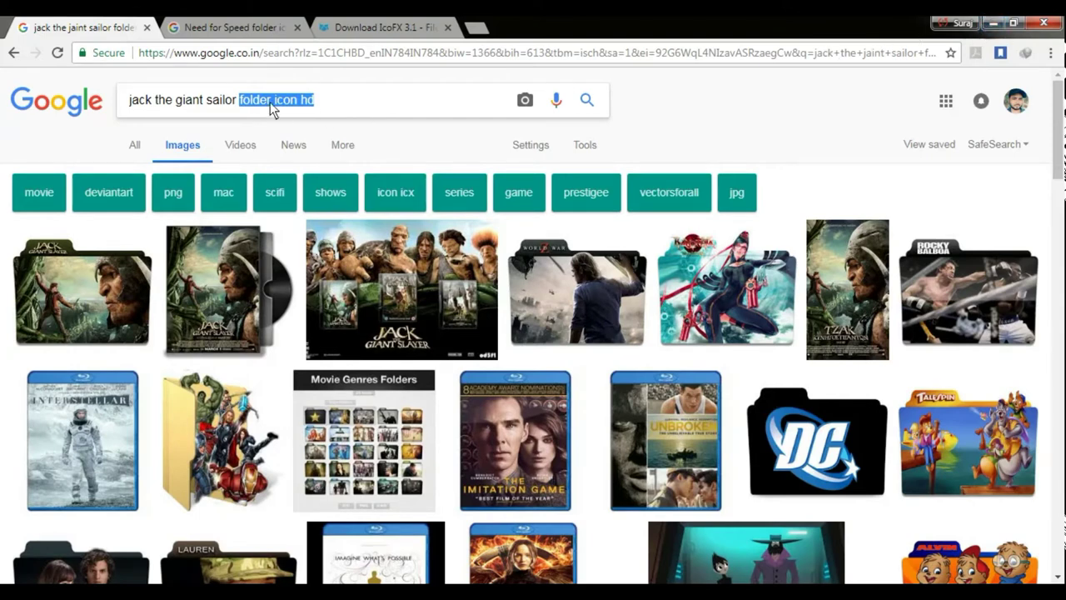
click(181, 100)
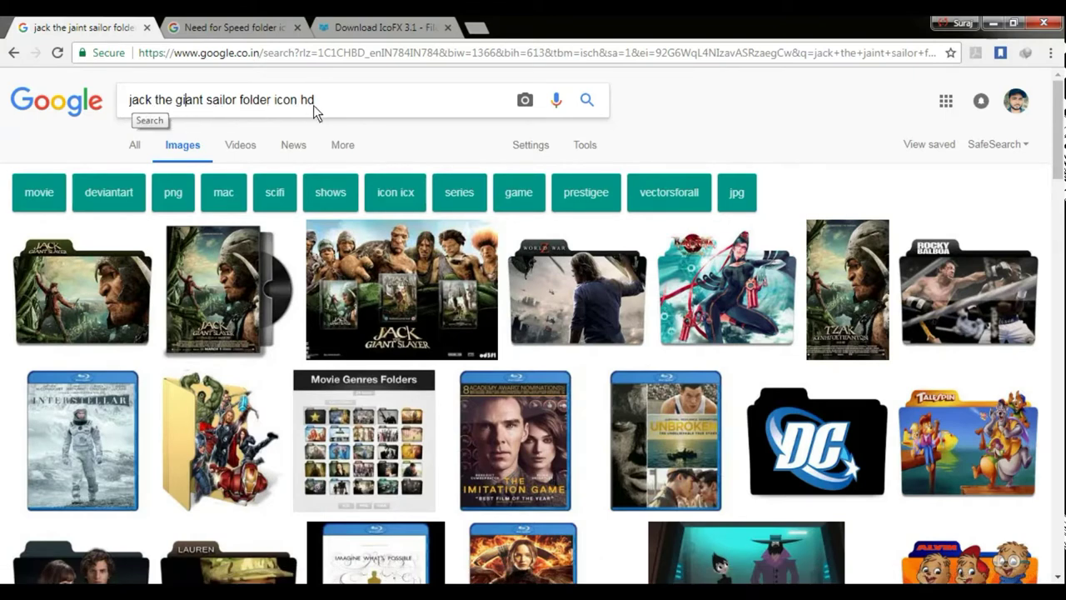
click(80, 306)
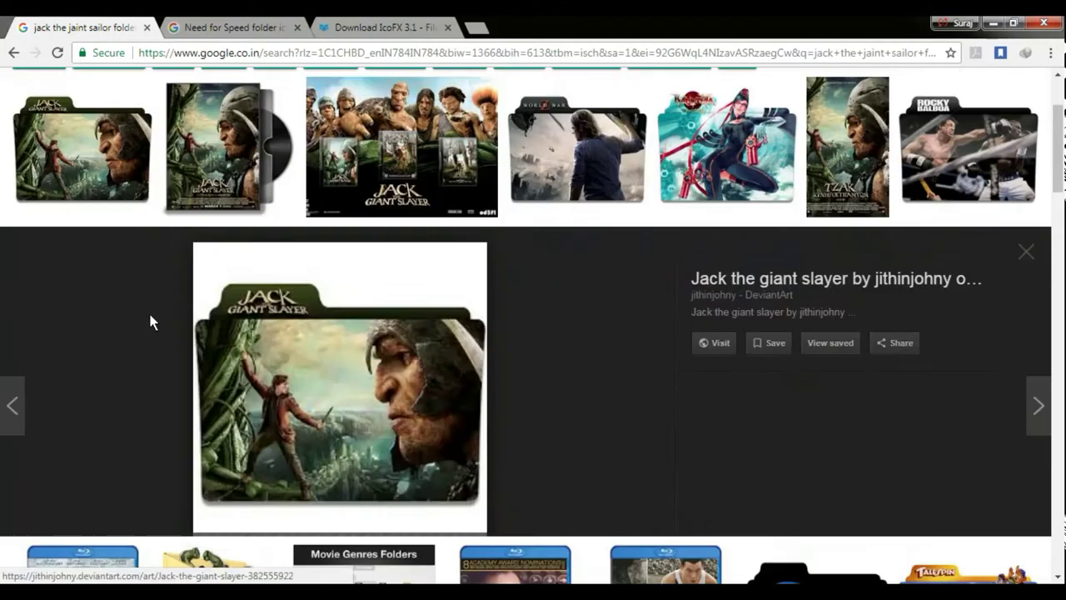
Open the preview of the first Need for Speed folder icon in the other image search
click(222, 27)
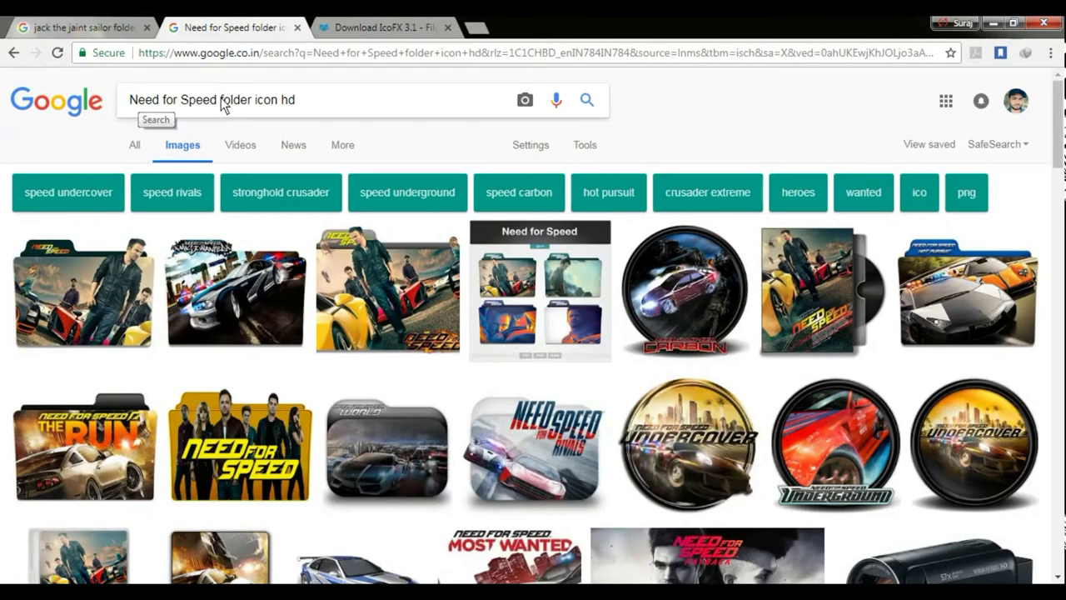
click(87, 27)
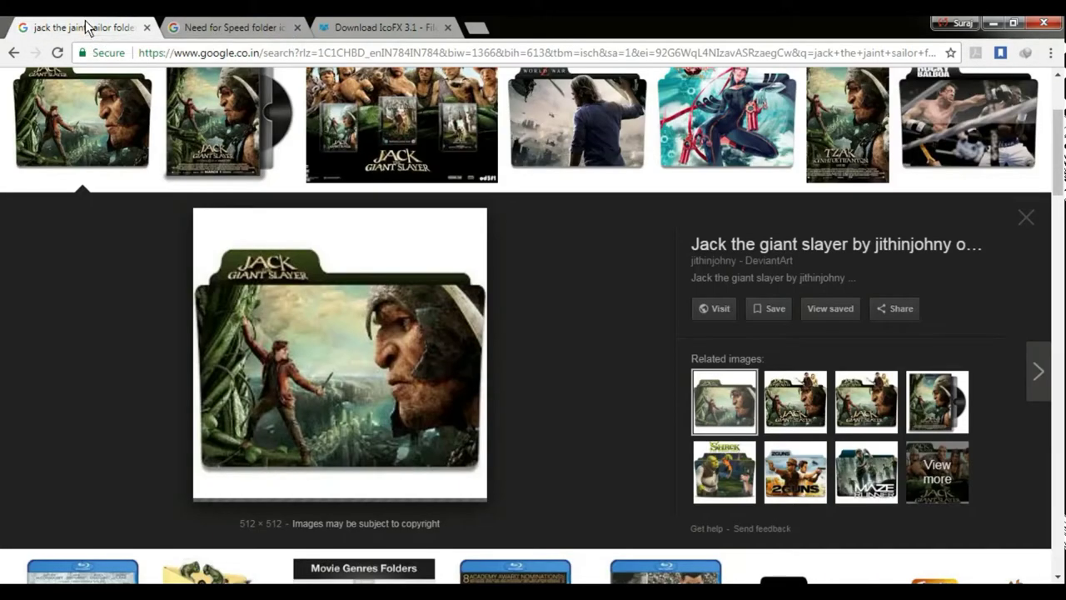
click(237, 27)
click(119, 313)
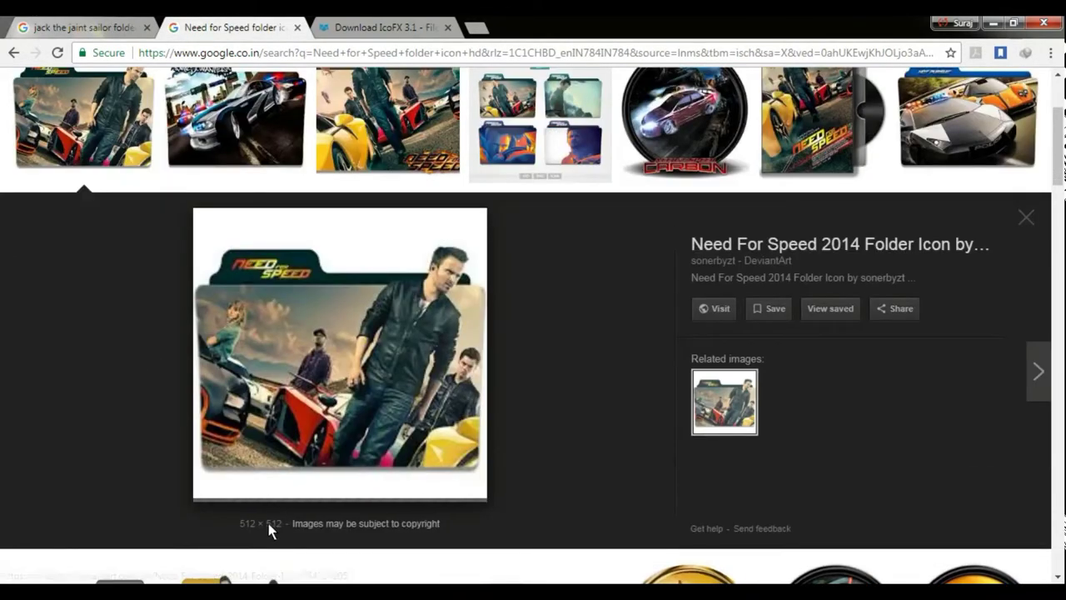
Save the previewed Jack the Giant Slayer folder icon to the Desktop as a PNG image
click(80, 34)
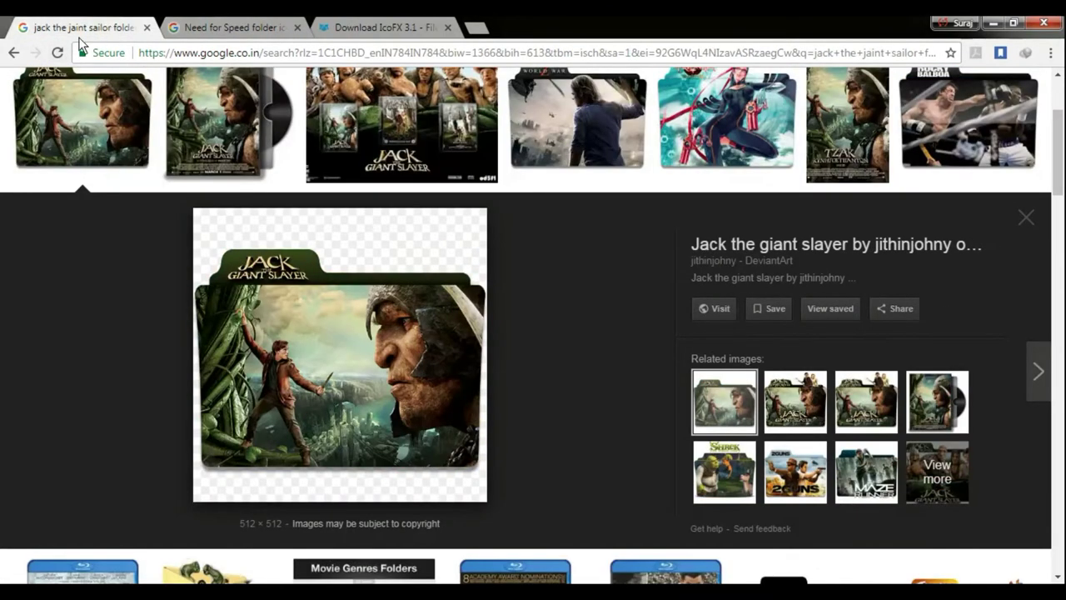
right_click(358, 353)
click(433, 241)
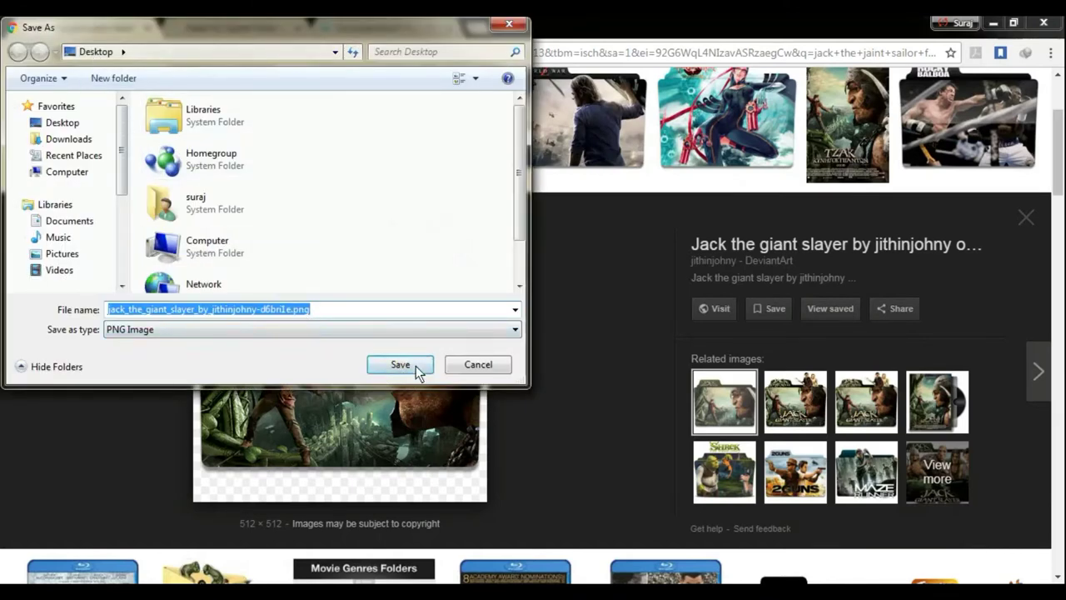
click(350, 310)
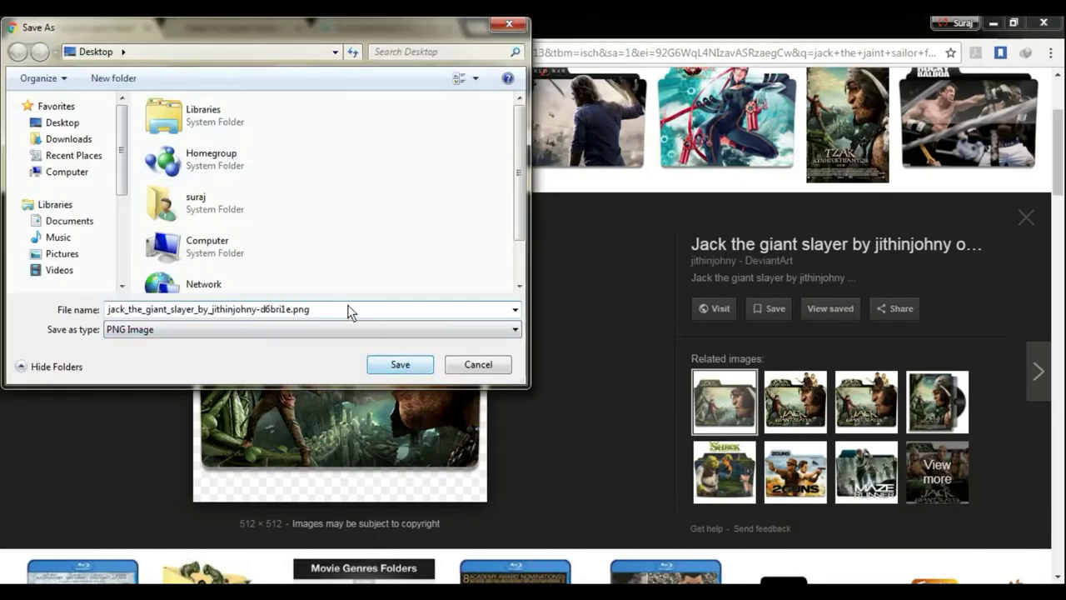
click(398, 364)
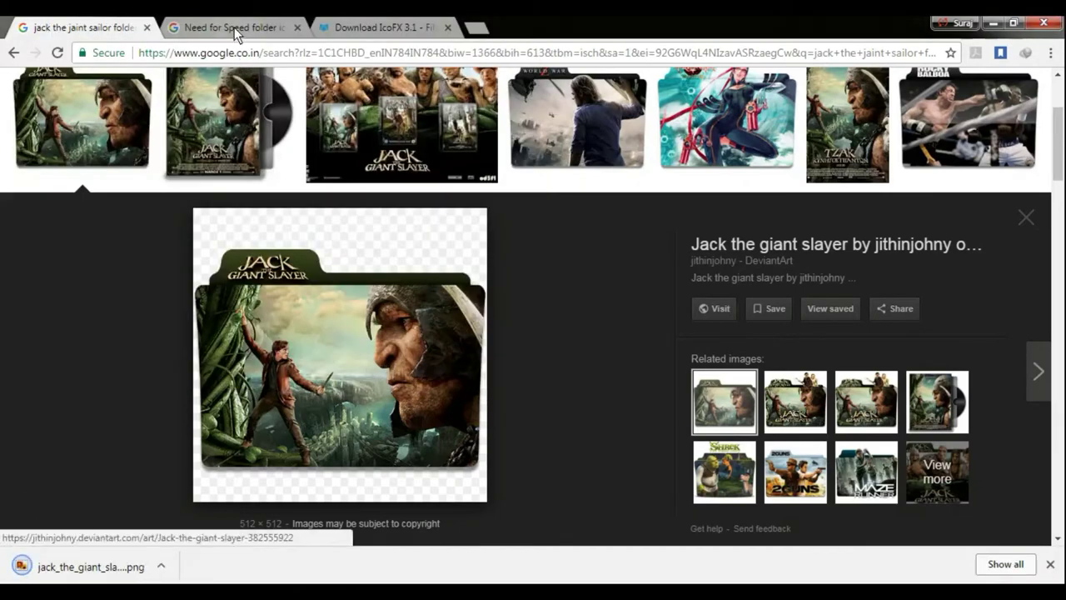
Save the previewed Need for Speed 2014 folder icon to the Desktop as a PNG image
click(234, 27)
right_click(345, 364)
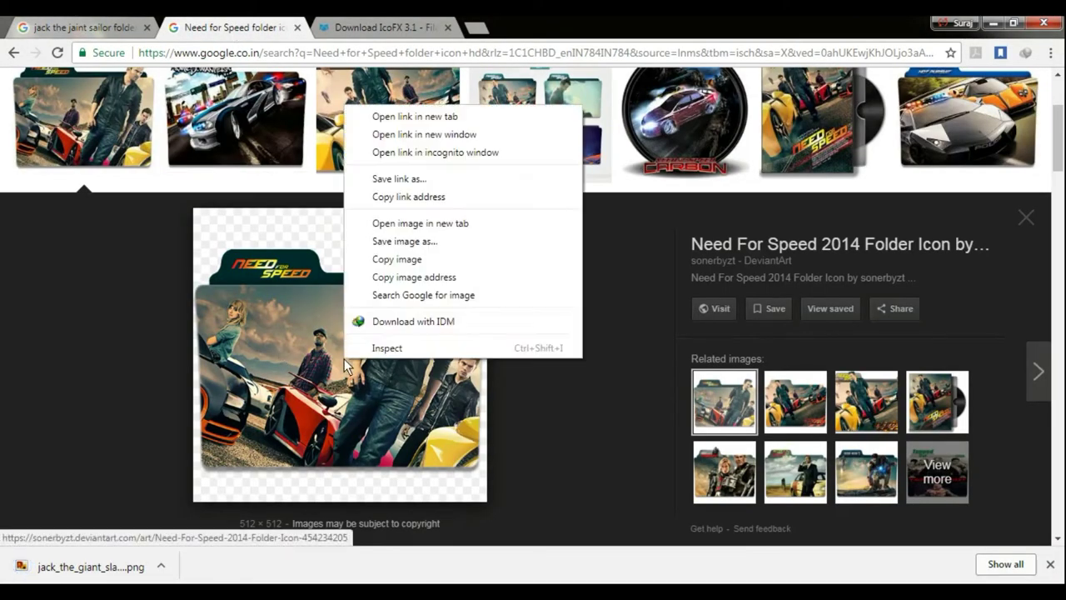
click(405, 242)
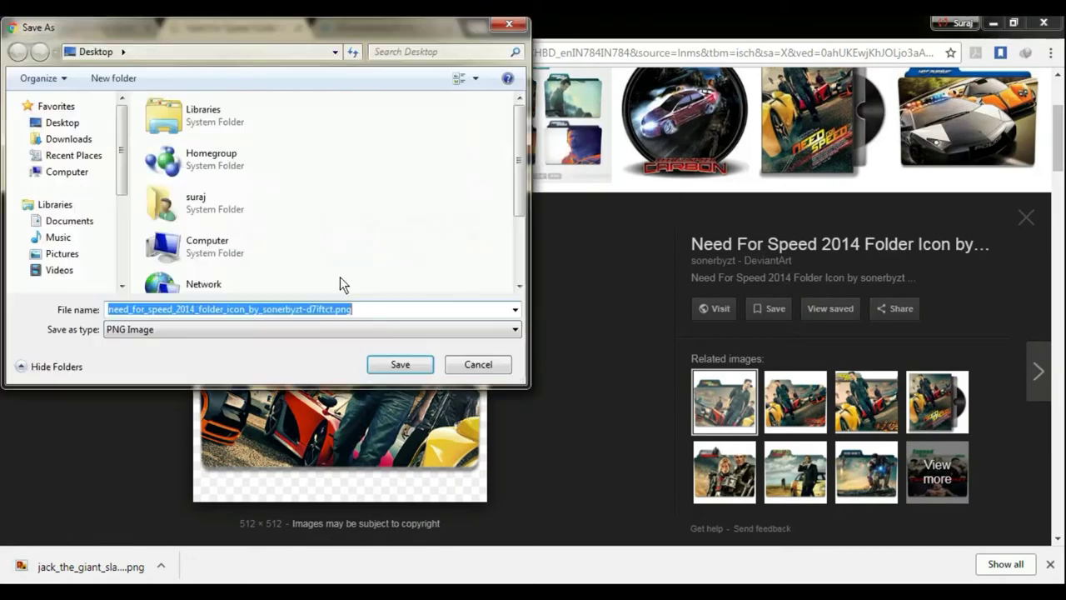
click(355, 312)
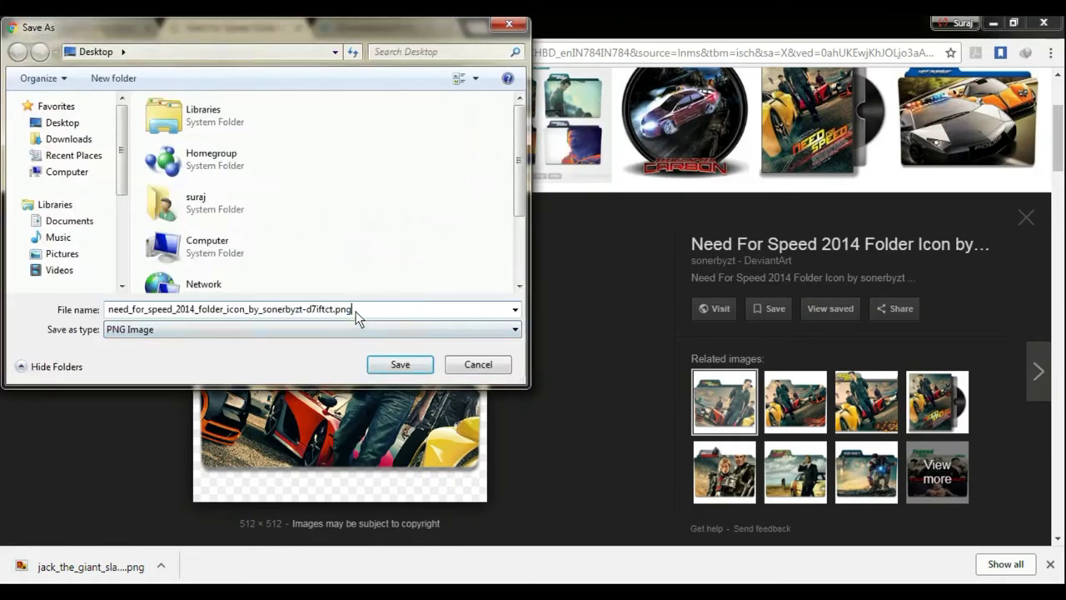
click(401, 366)
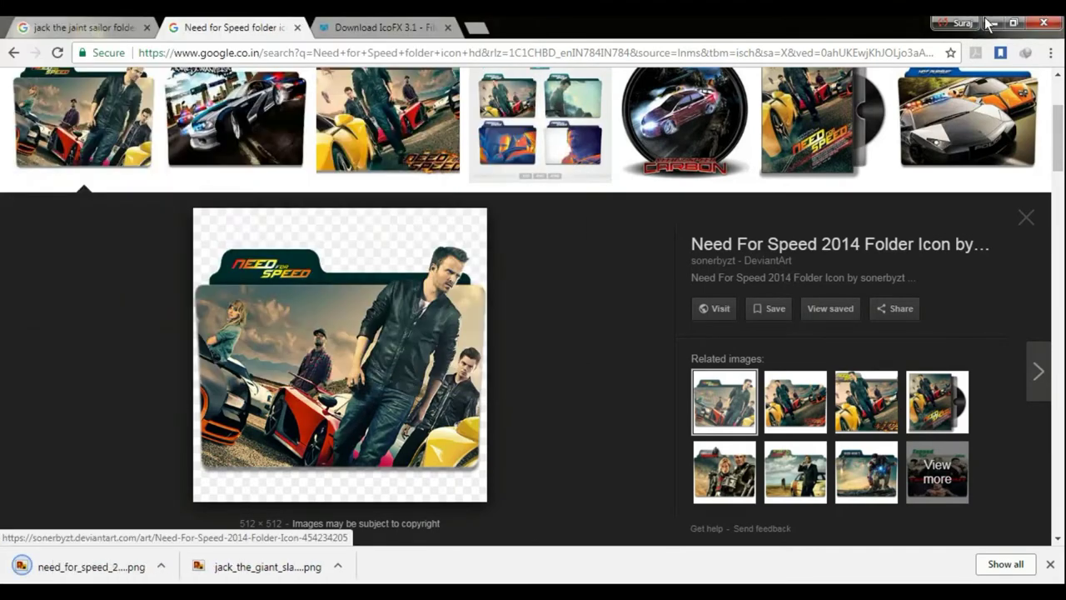
View the IcoFX 3.1 download page on FileHippo and return to the desktop
click(351, 28)
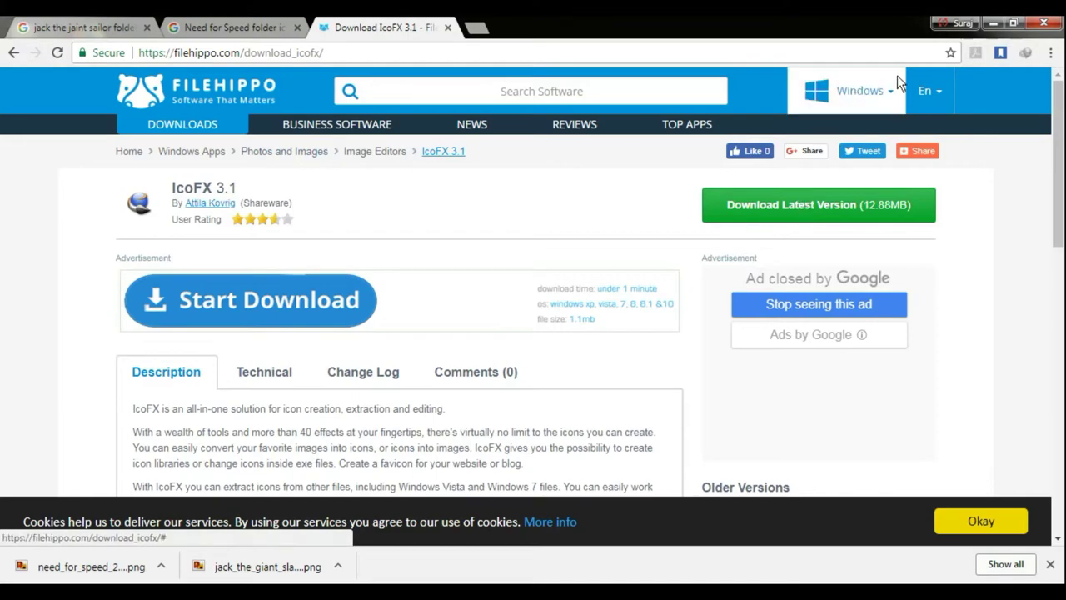
click(991, 25)
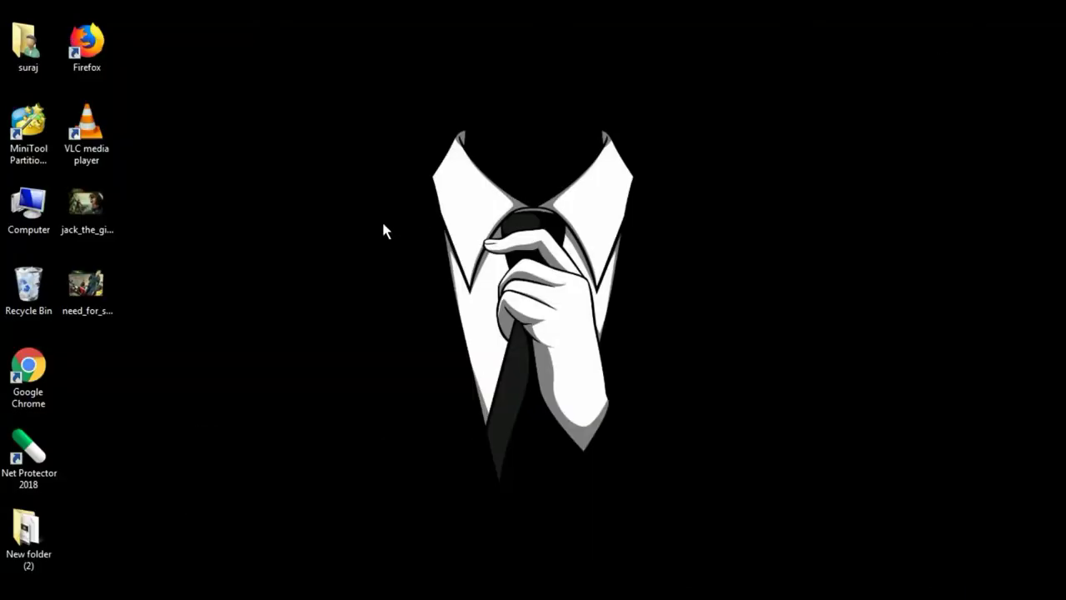
Launch icofx 3 and create a new Windows icon with True Color + Alpha Channel (32 bits) at 256 x 256
key(super)
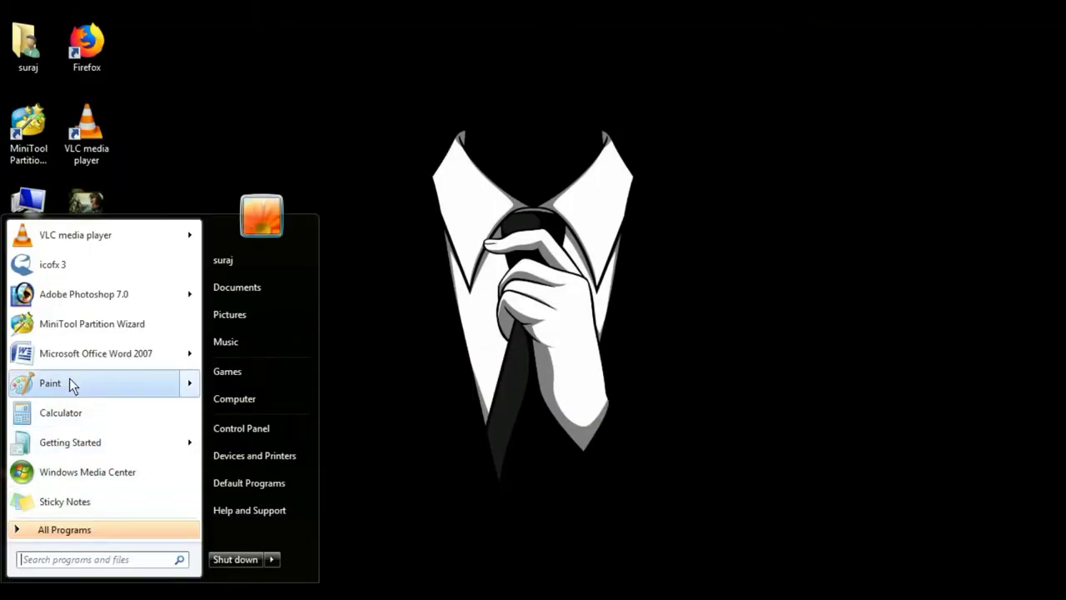
click(69, 263)
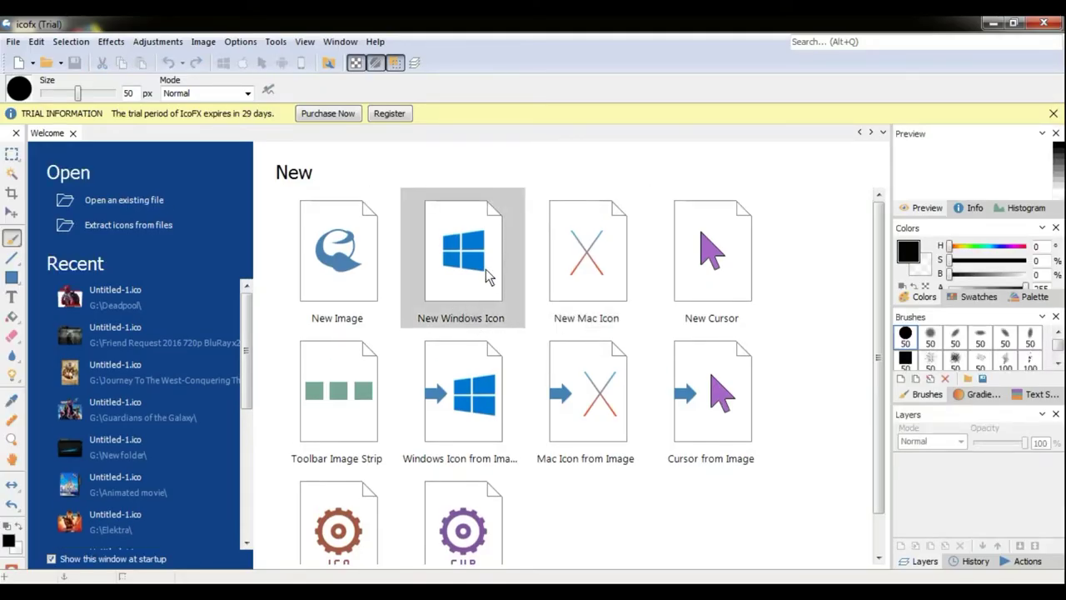
click(486, 269)
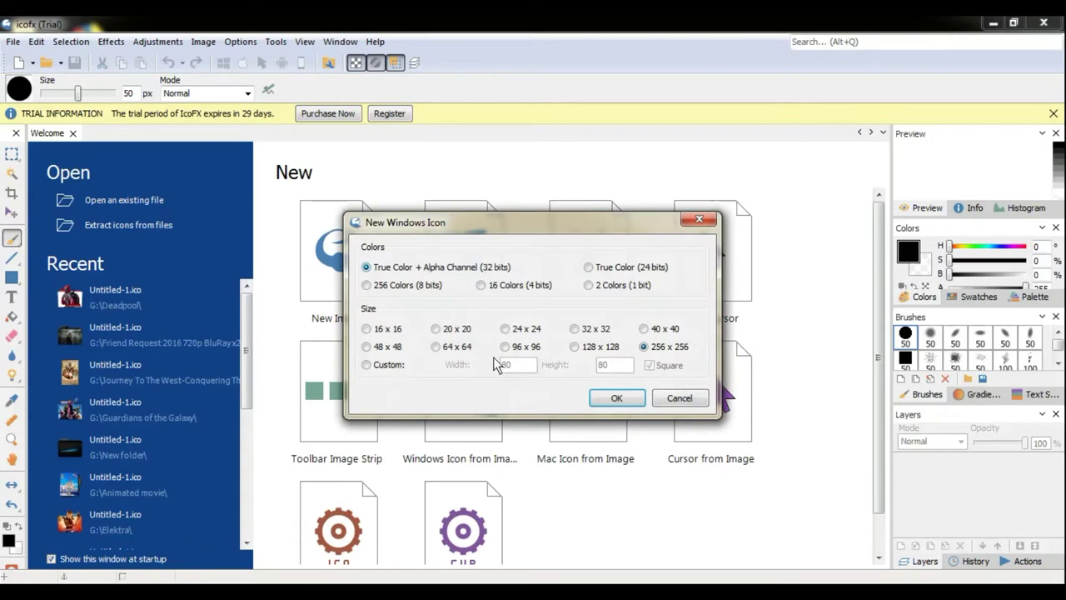
click(616, 398)
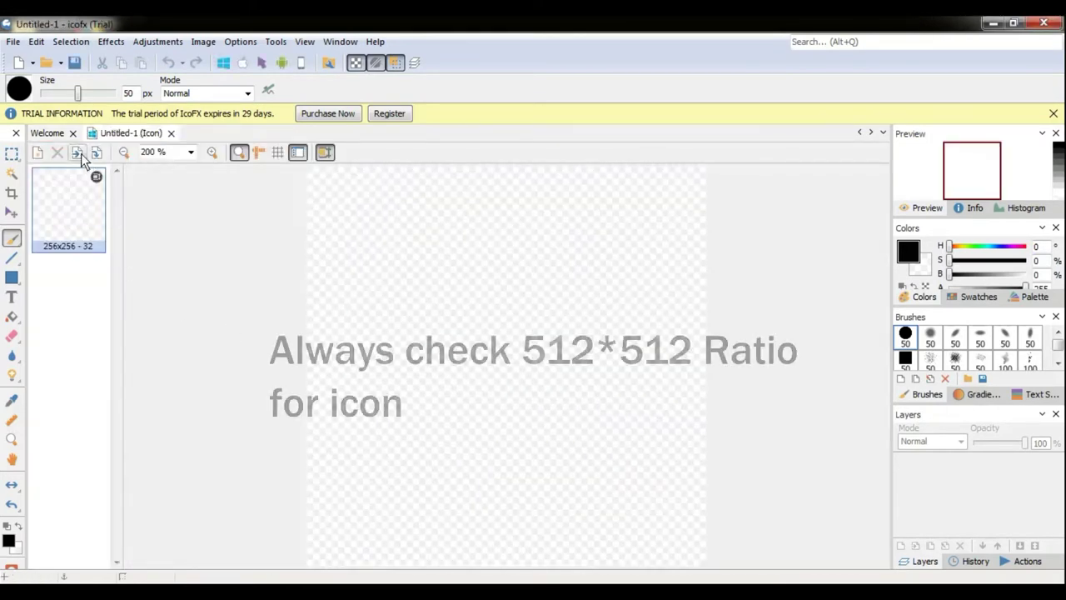
Import the Need for Speed 2014 folder icon PNG from the Desktop as a 512 x 512 True Color + Alpha Channel image
click(202, 42)
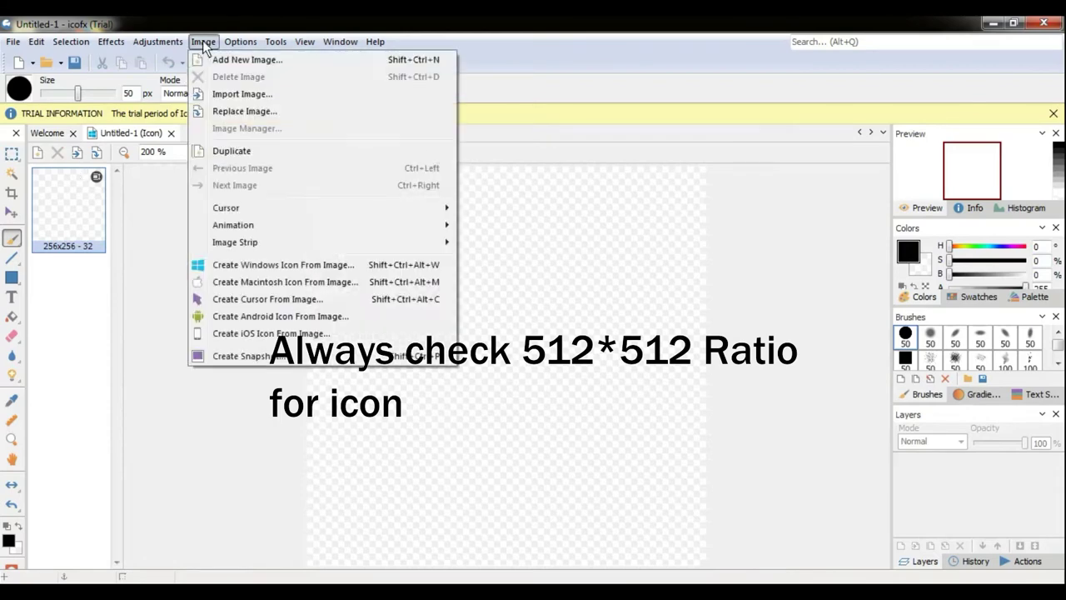
click(243, 94)
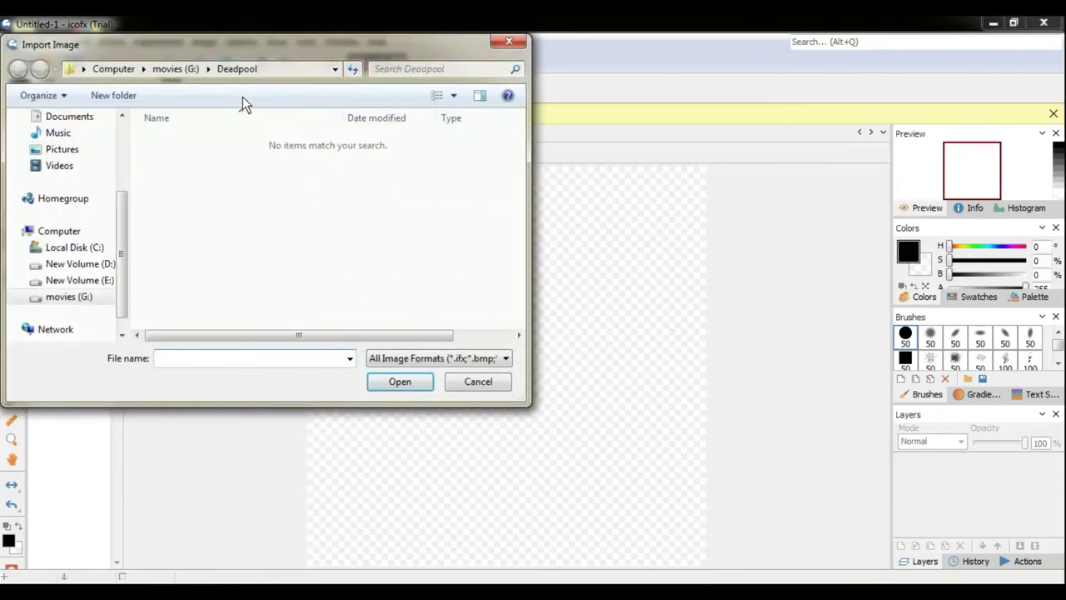
drag(260, 48, 359, 62)
drag(223, 257, 230, 160)
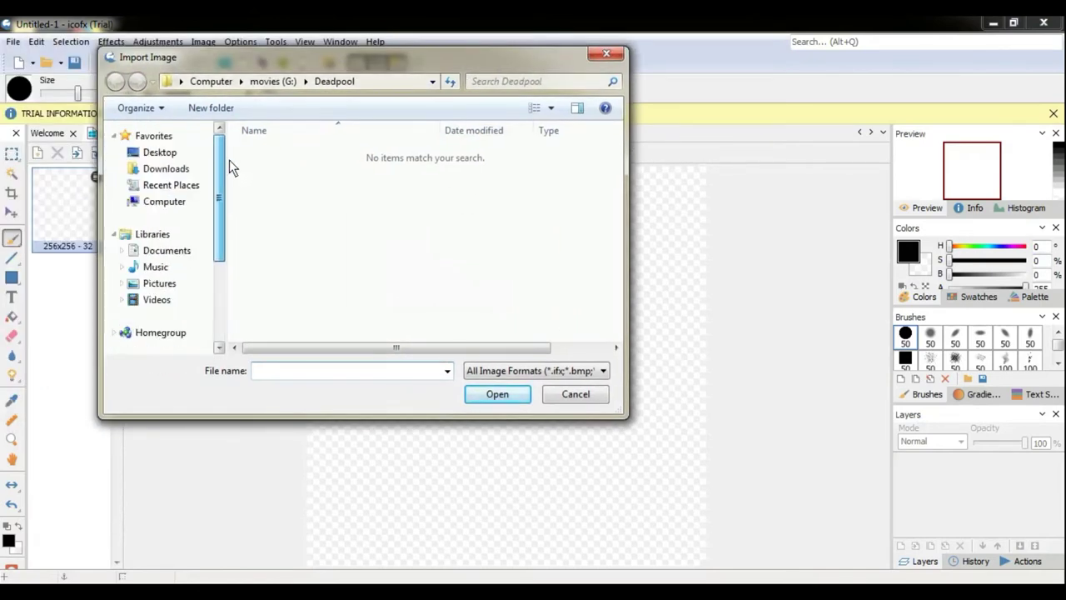
click(209, 154)
click(399, 261)
drag(612, 242, 618, 315)
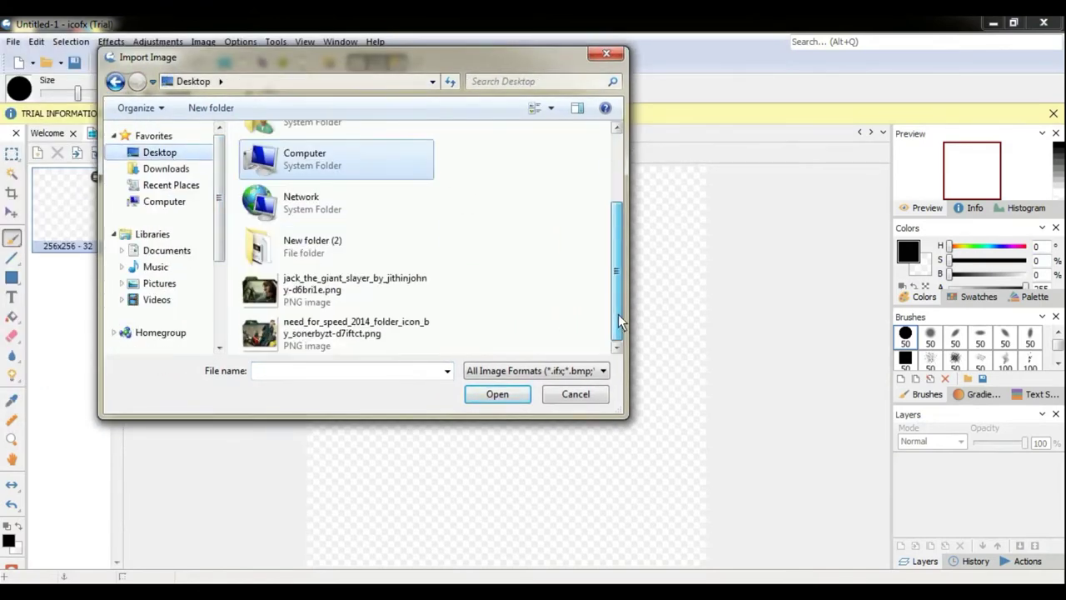
click(331, 335)
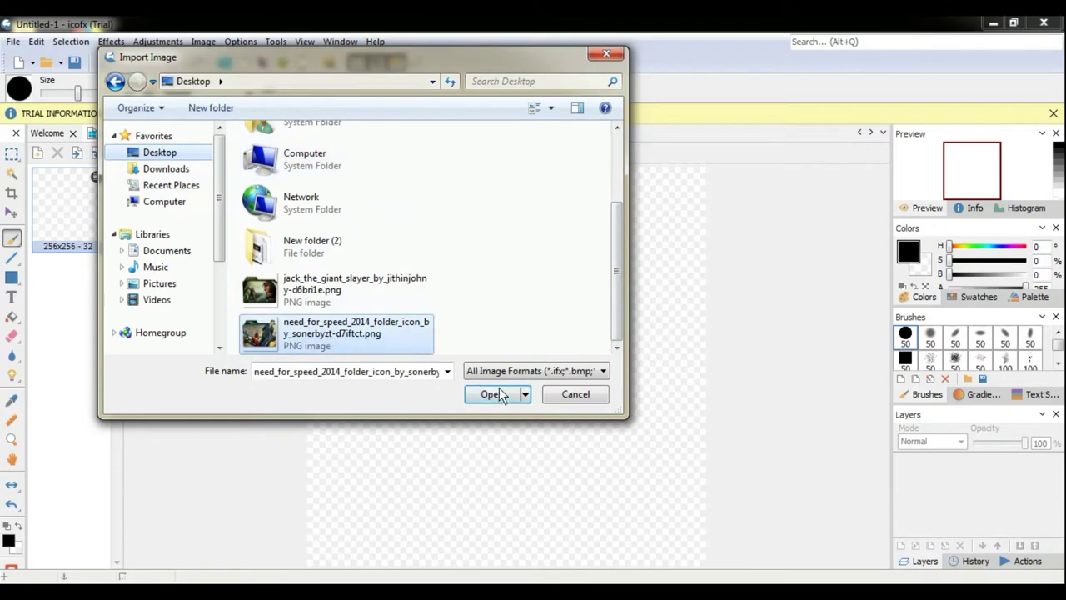
click(501, 392)
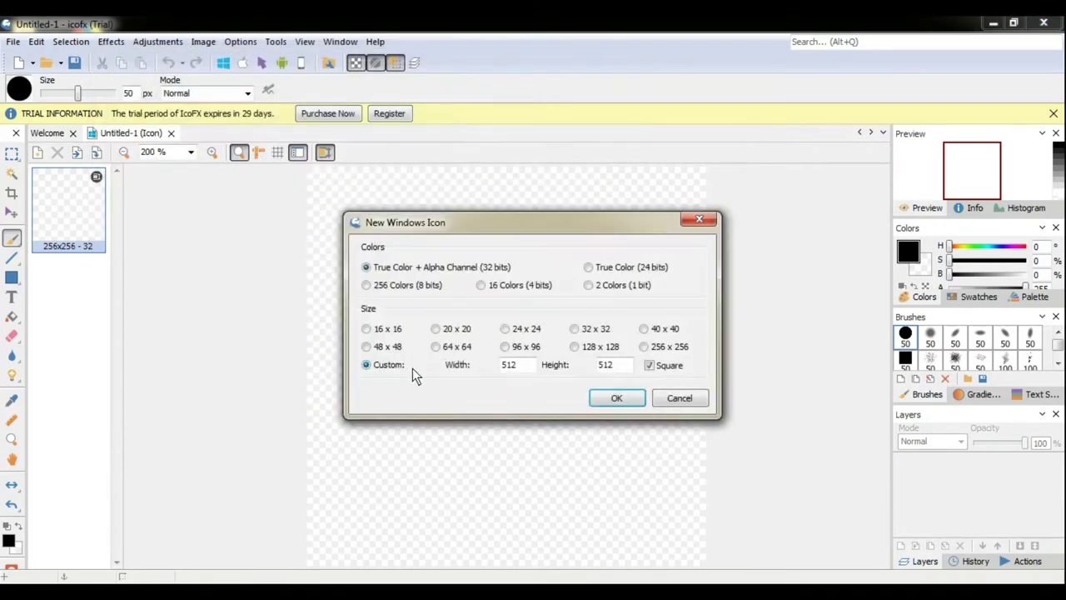
click(615, 400)
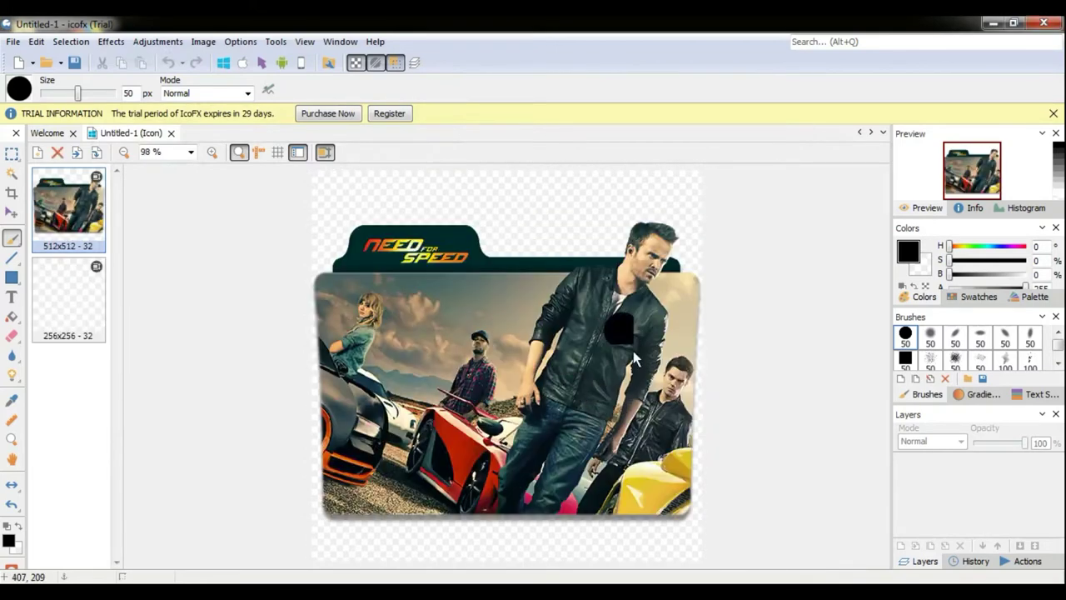
Save the Need for Speed icon as Windows Icon Untitled-1 in the Need for Speed folder on movies (G:)
click(12, 42)
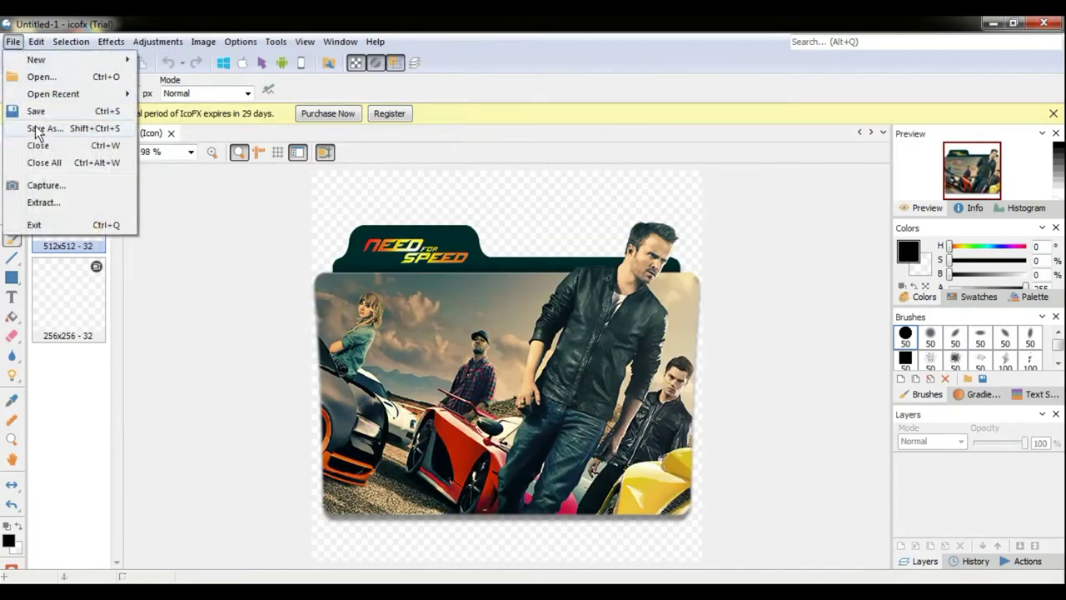
click(36, 128)
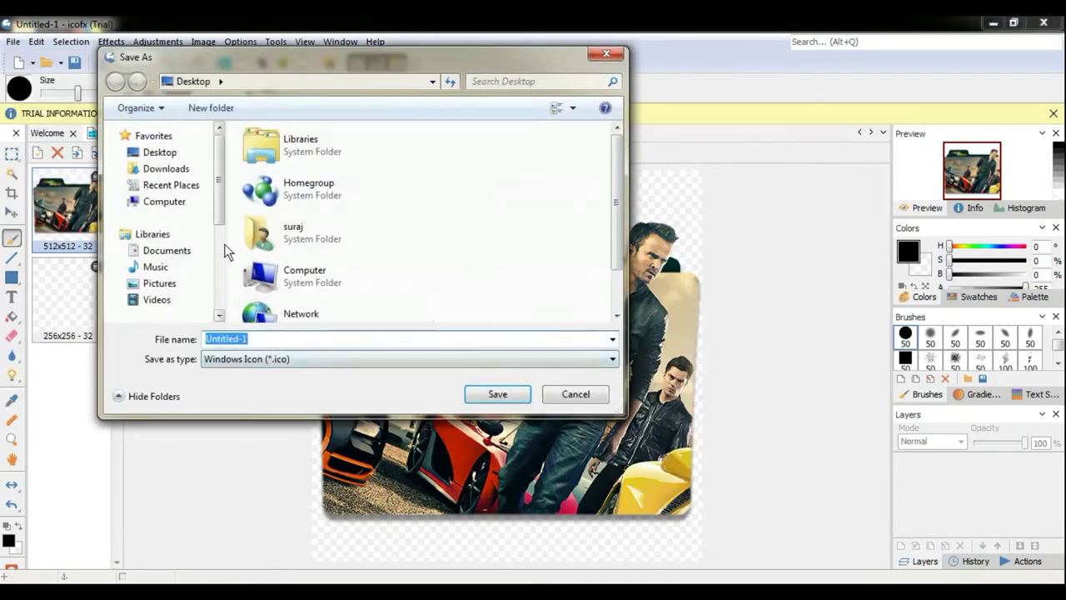
double_click(314, 282)
double_click(327, 305)
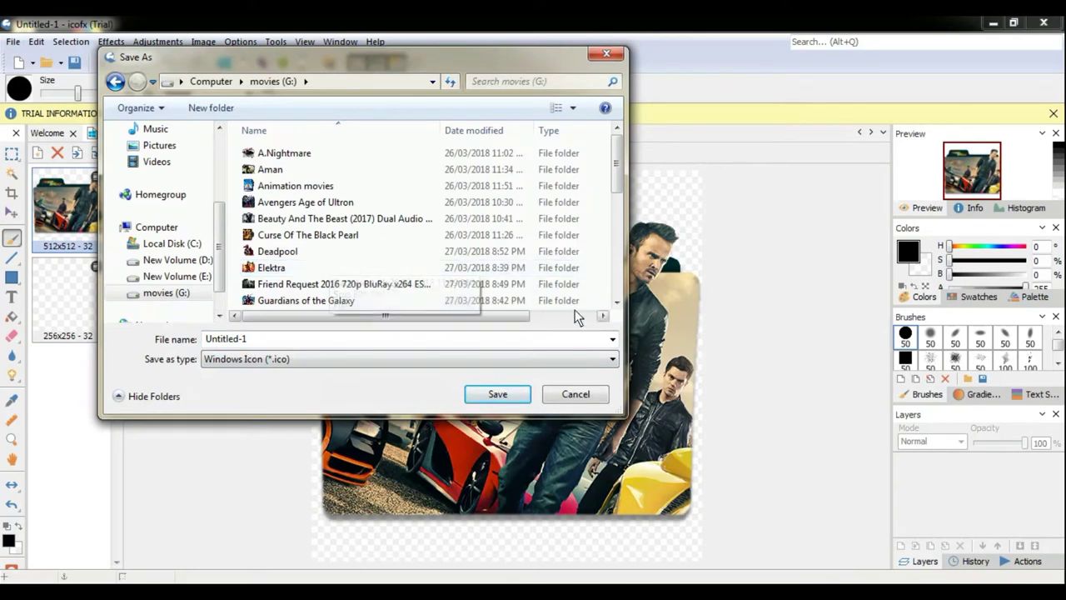
click(618, 302)
click(618, 303)
click(619, 302)
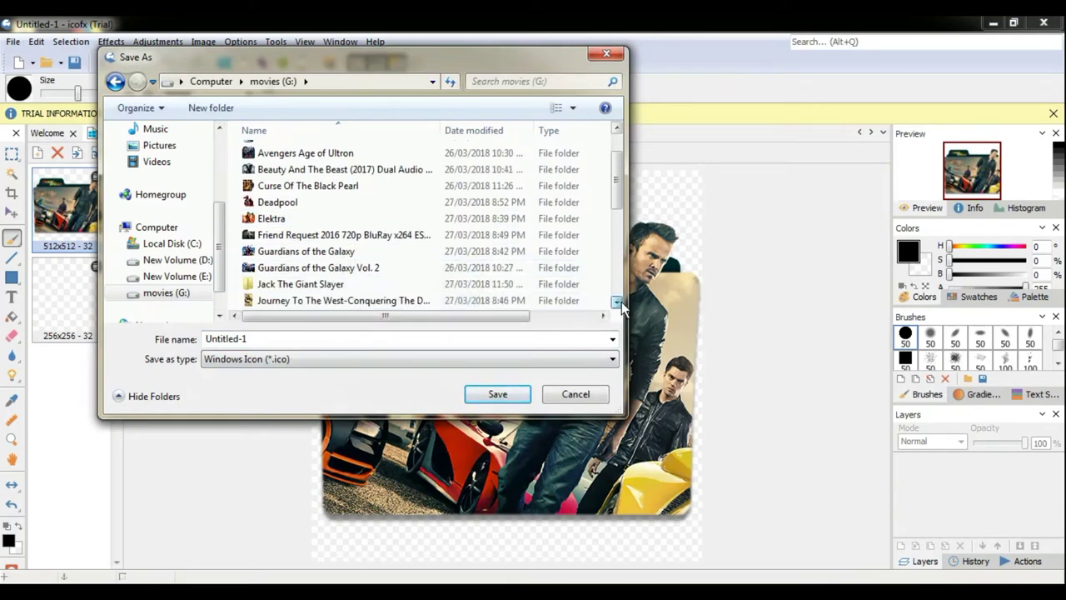
click(618, 302)
click(618, 302)
click(618, 302)
click(618, 303)
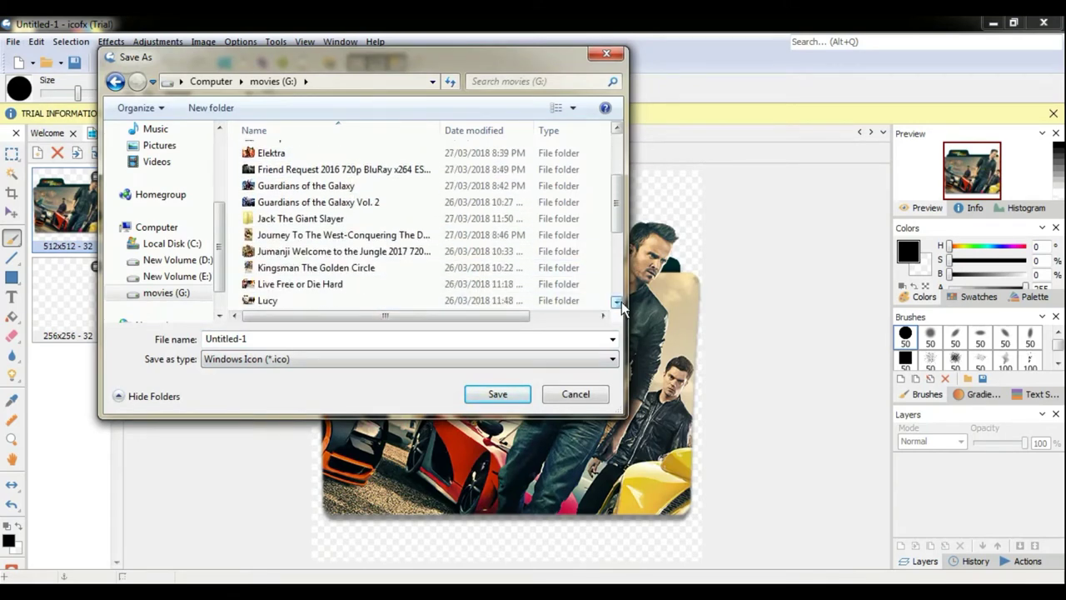
click(618, 303)
click(618, 302)
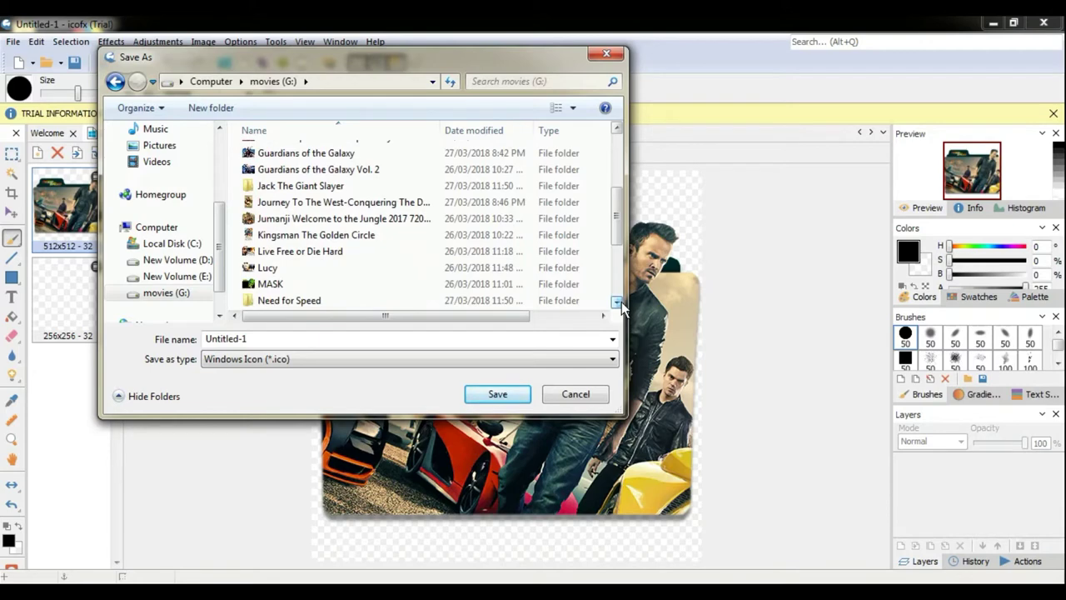
click(327, 301)
double_click(283, 304)
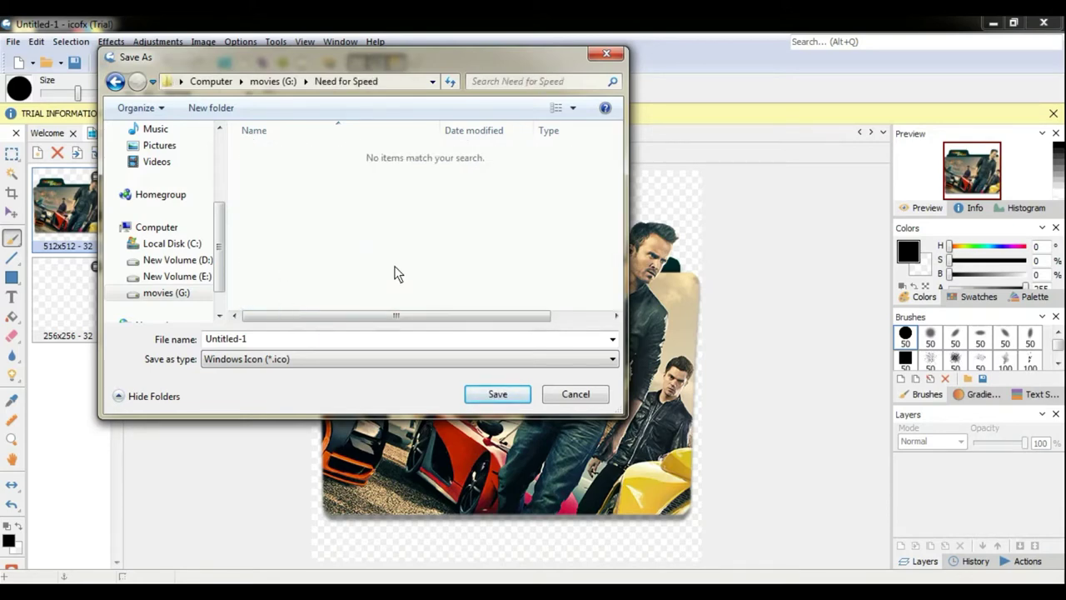
click(491, 393)
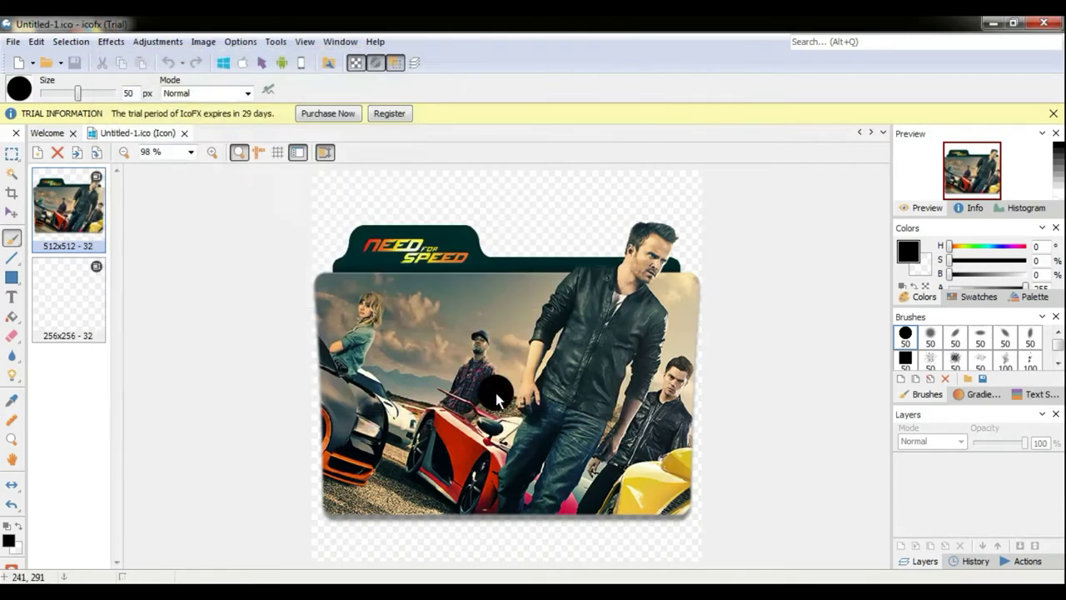
Delete the 512x512 Need for Speed image and import the Jack the Giant Slayer PNG from the Desktop at 512 x 512 with 32-bit color
click(58, 153)
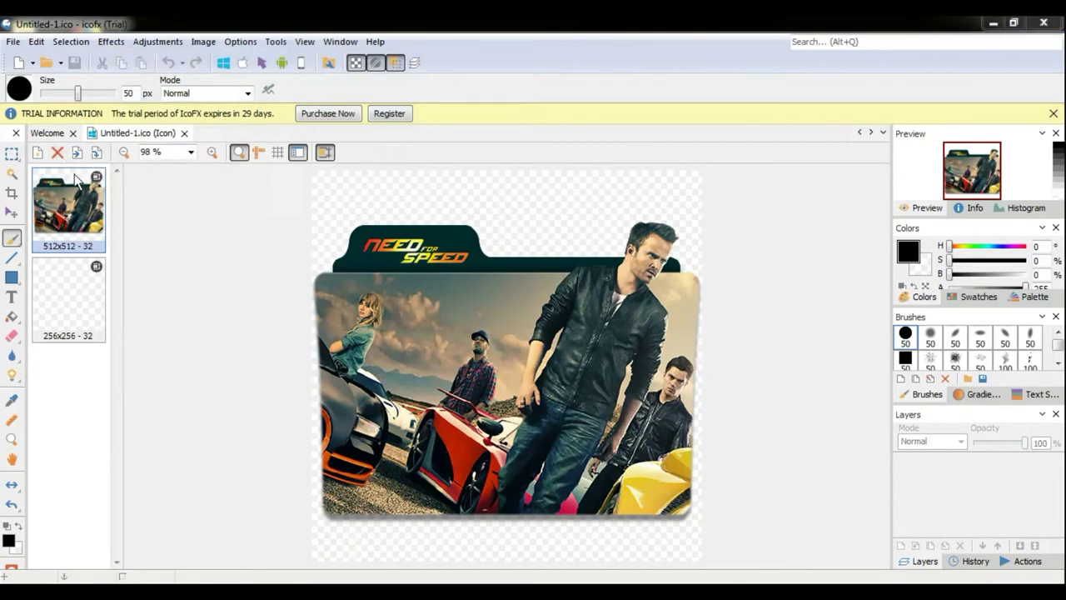
click(576, 322)
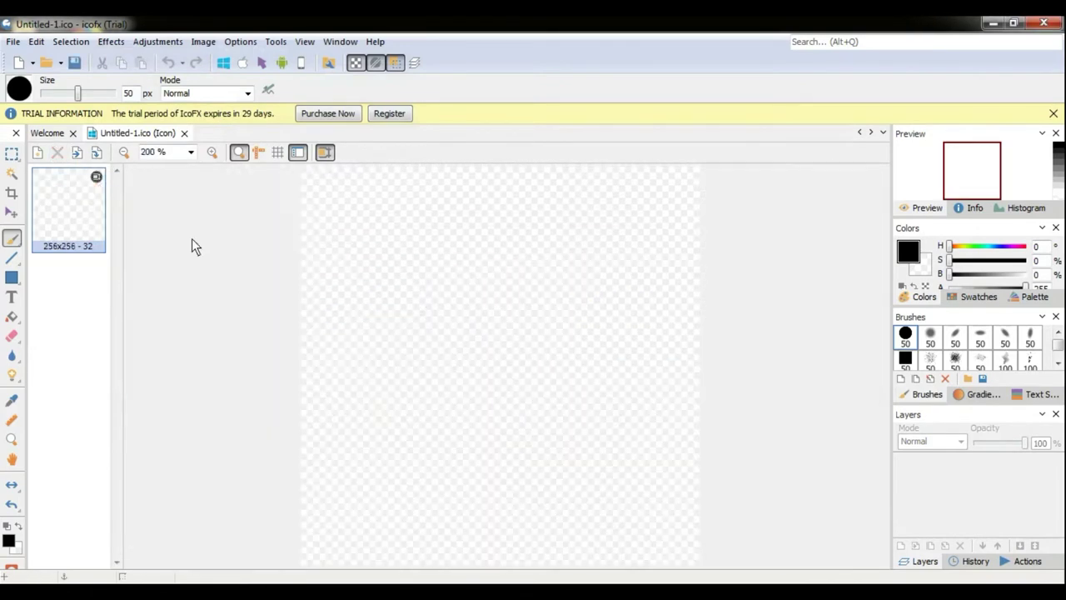
click(83, 153)
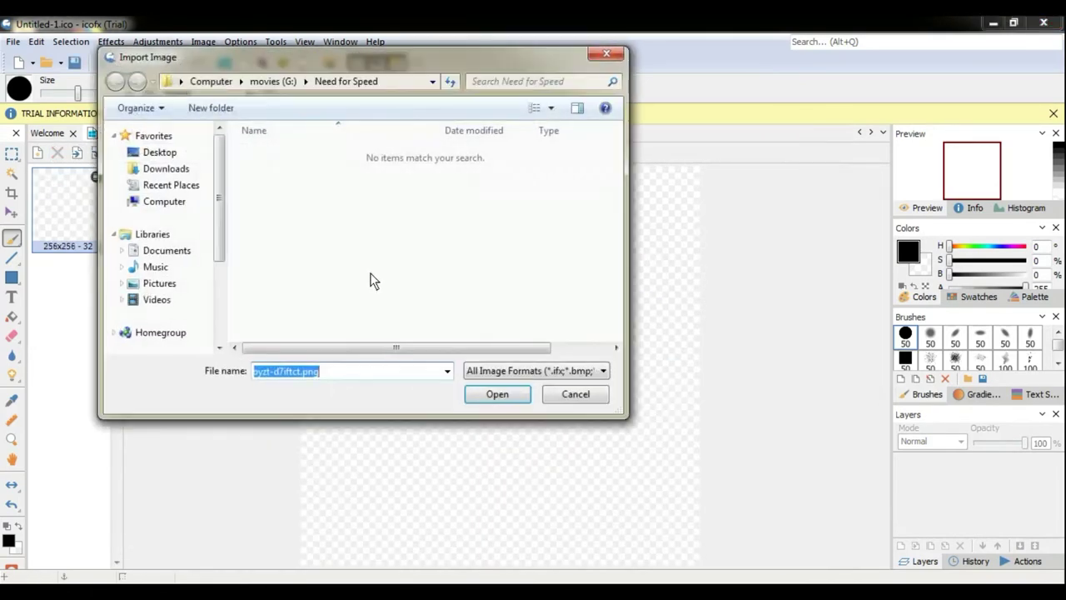
click(159, 153)
drag(613, 223, 614, 329)
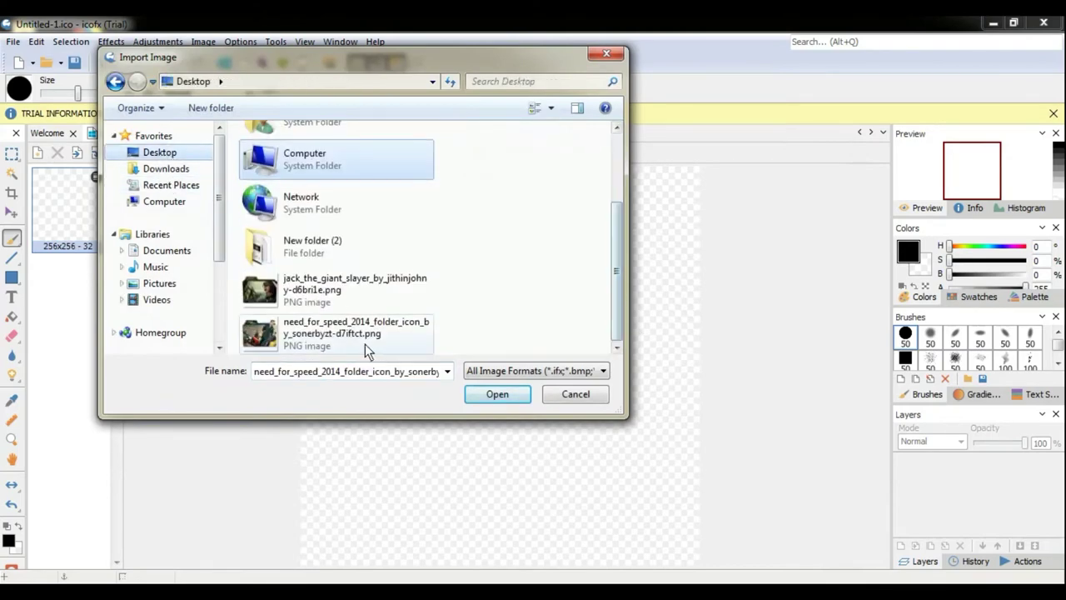
click(342, 291)
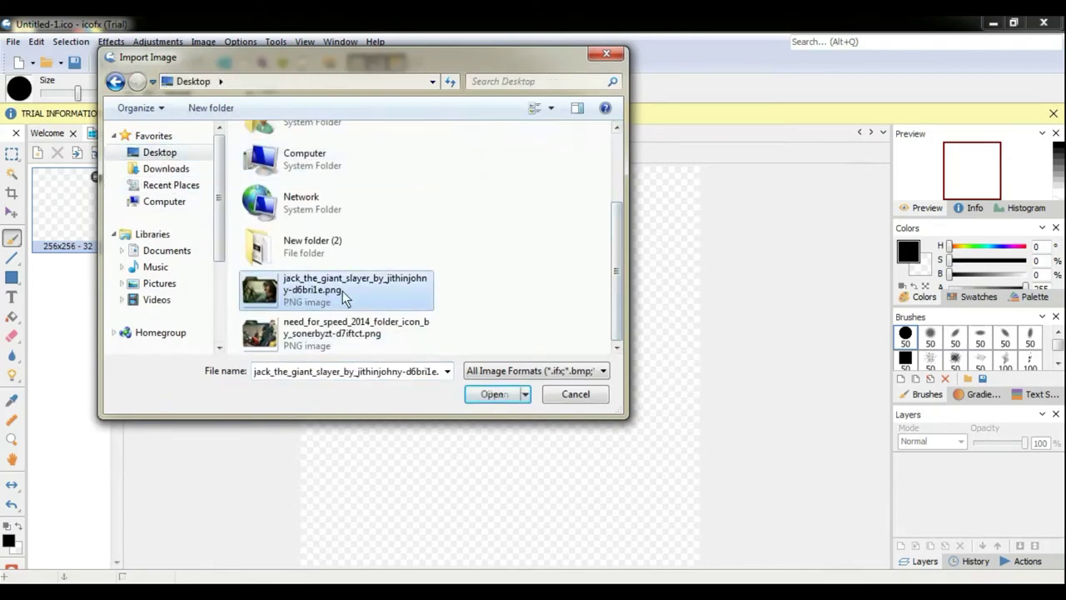
click(492, 398)
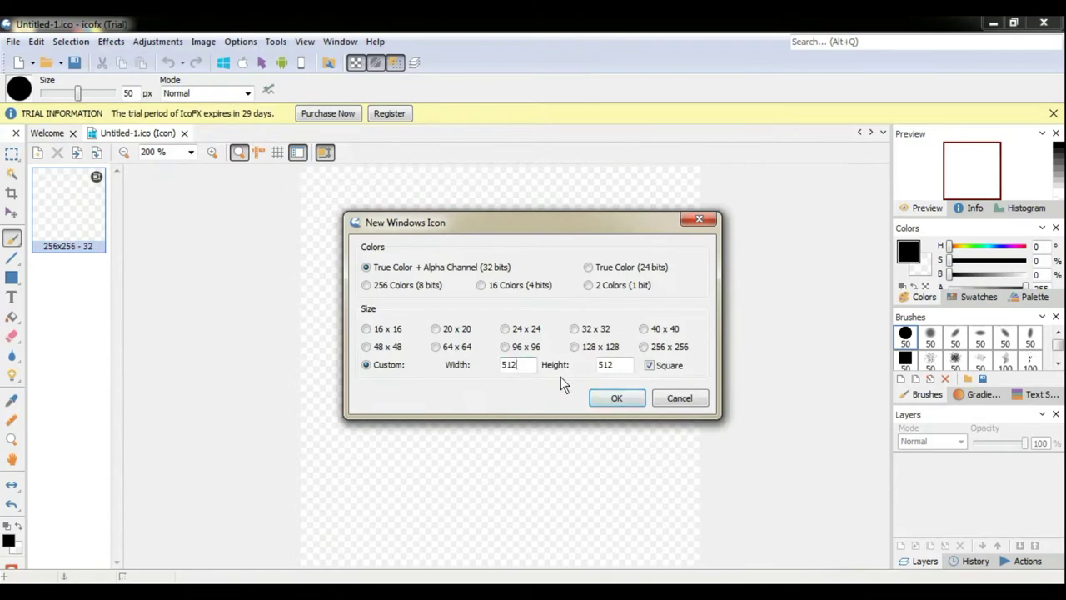
click(613, 401)
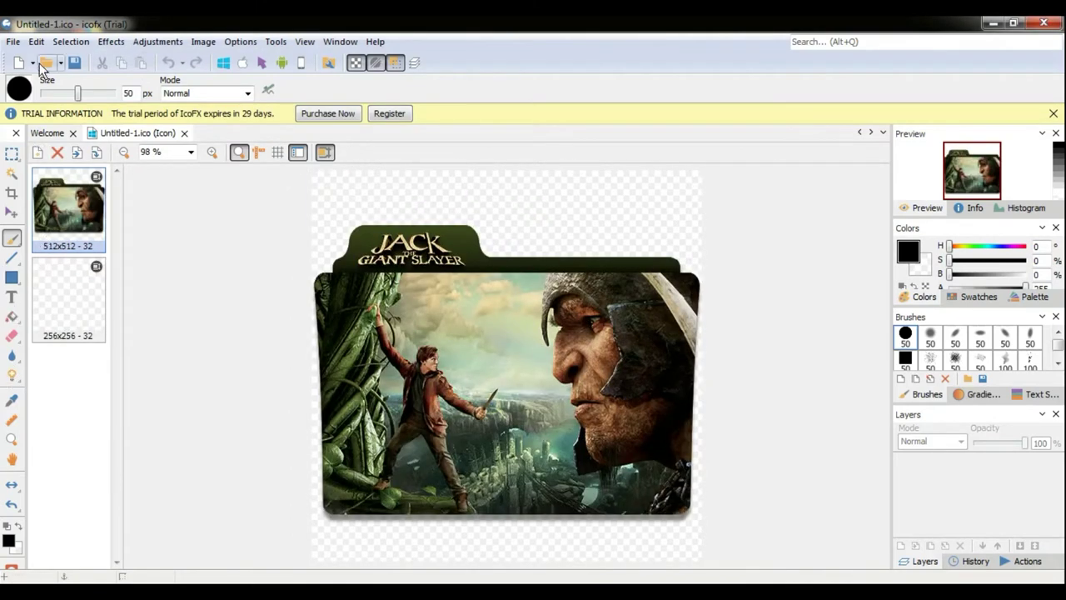
Save the Jack the Giant Slayer icon as Windows Icon Untitled-1 in the Jack The Giant Slayer folder on movies (G:)
click(14, 41)
click(46, 128)
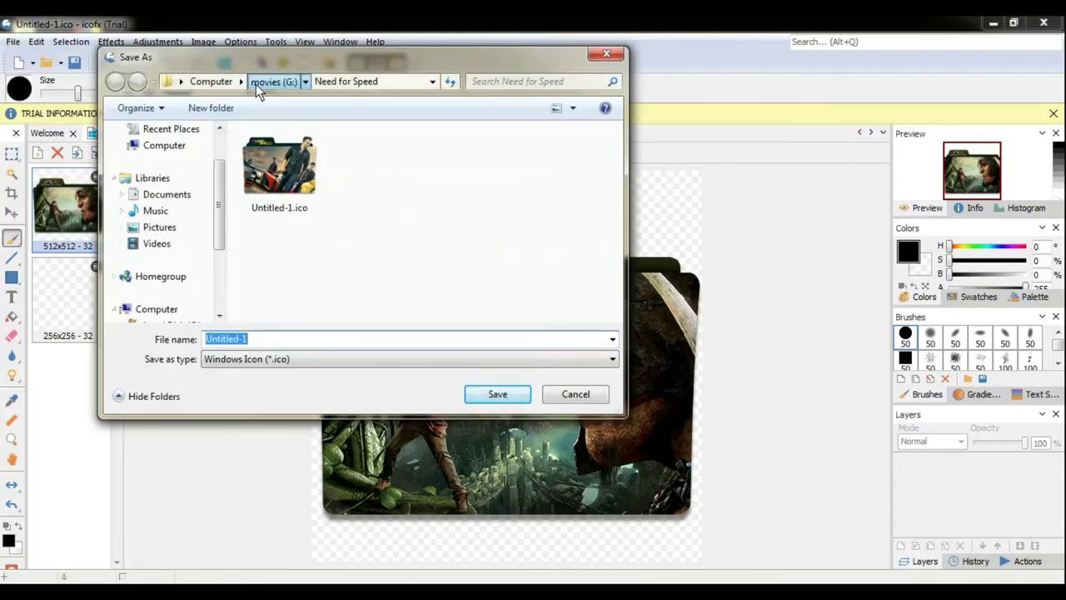
click(256, 83)
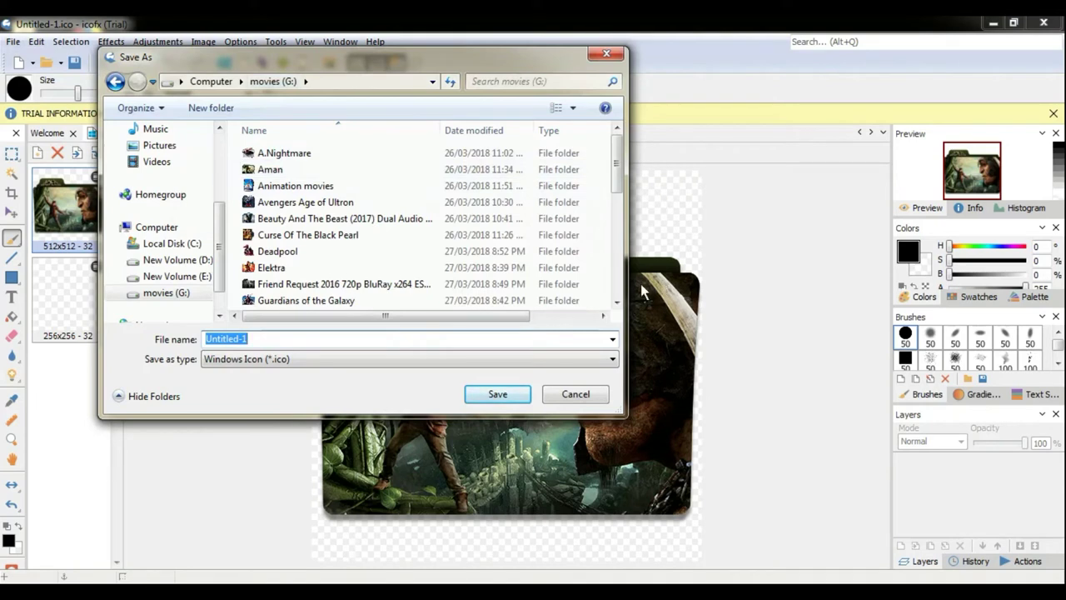
click(617, 305)
click(617, 304)
click(617, 305)
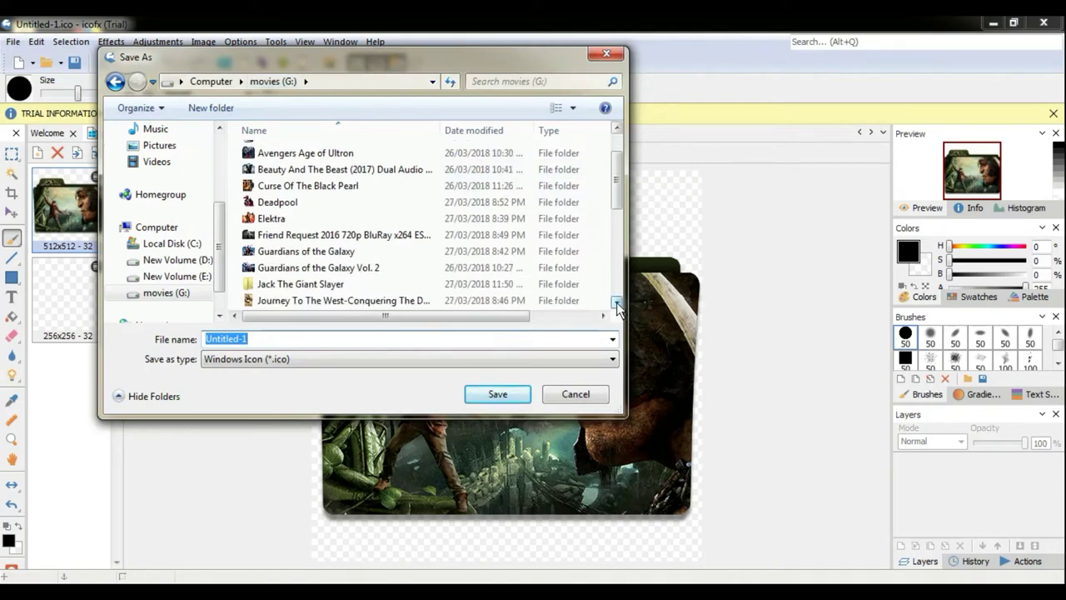
click(358, 286)
double_click(358, 285)
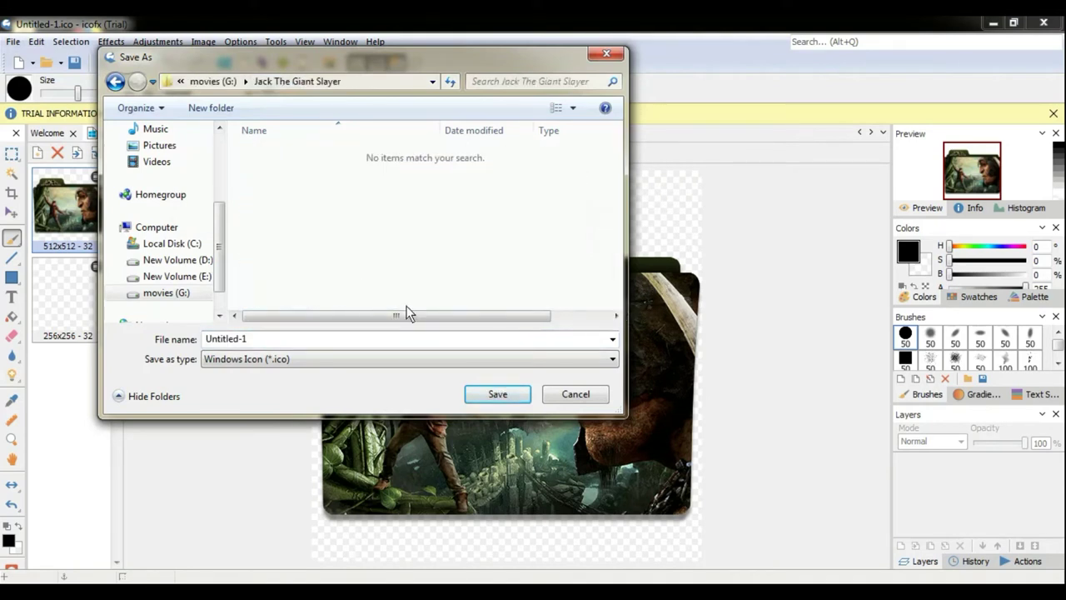
click(500, 394)
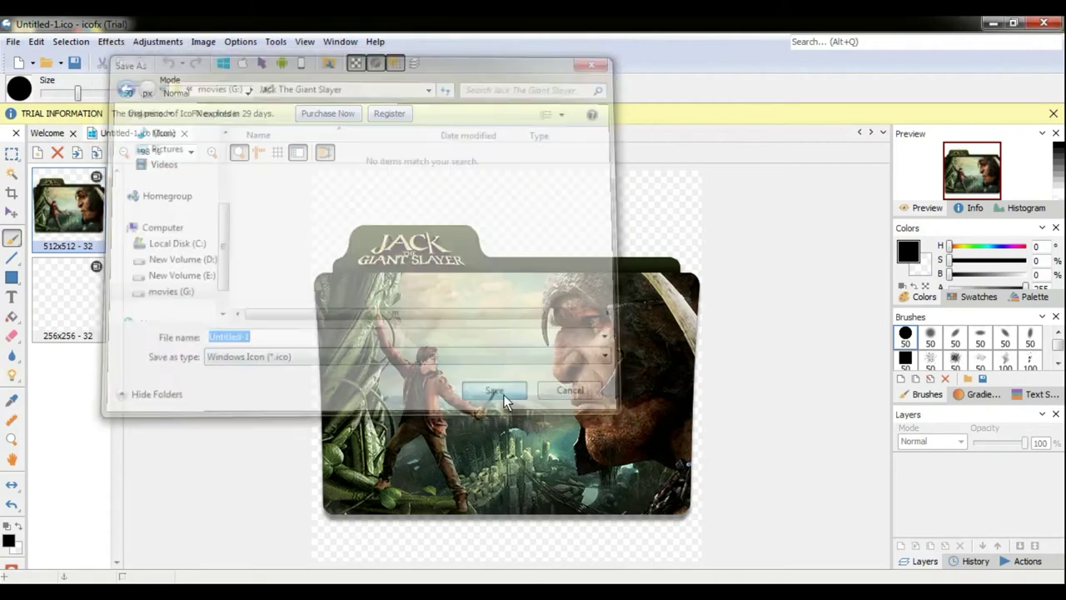
Minimize IcoFX, refresh the desktop, and switch to the open movies (G:) window in Windows Explorer
click(990, 24)
right_click(523, 185)
click(524, 230)
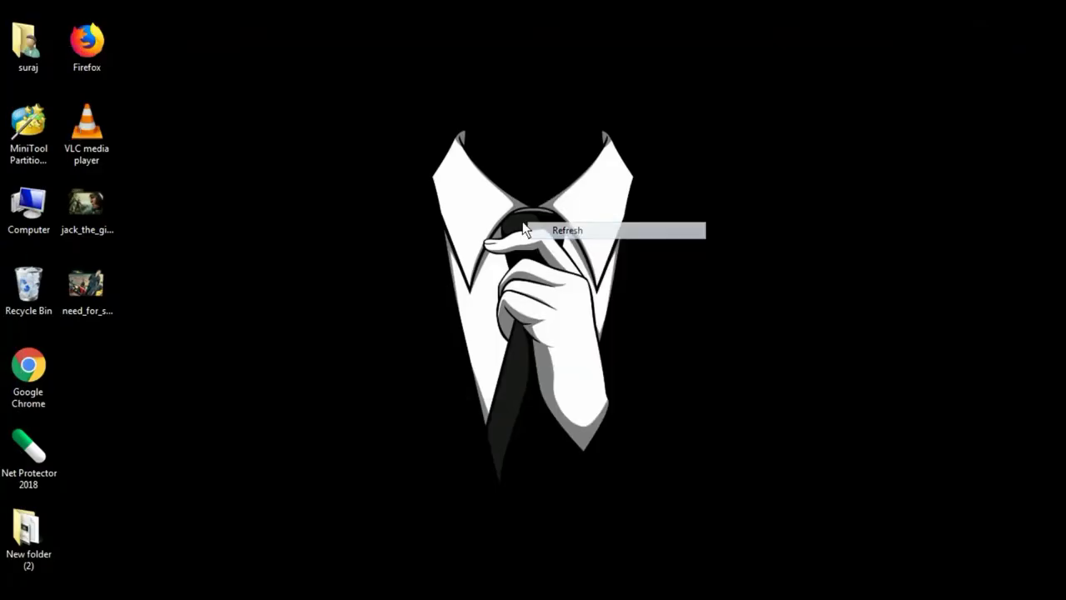
double_click(44, 215)
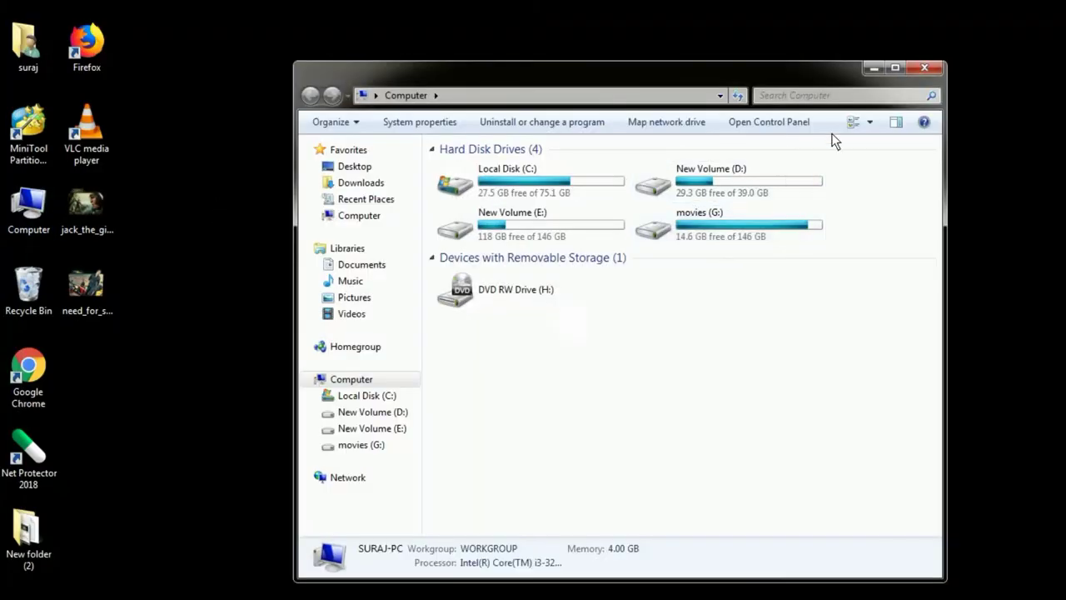
click(926, 67)
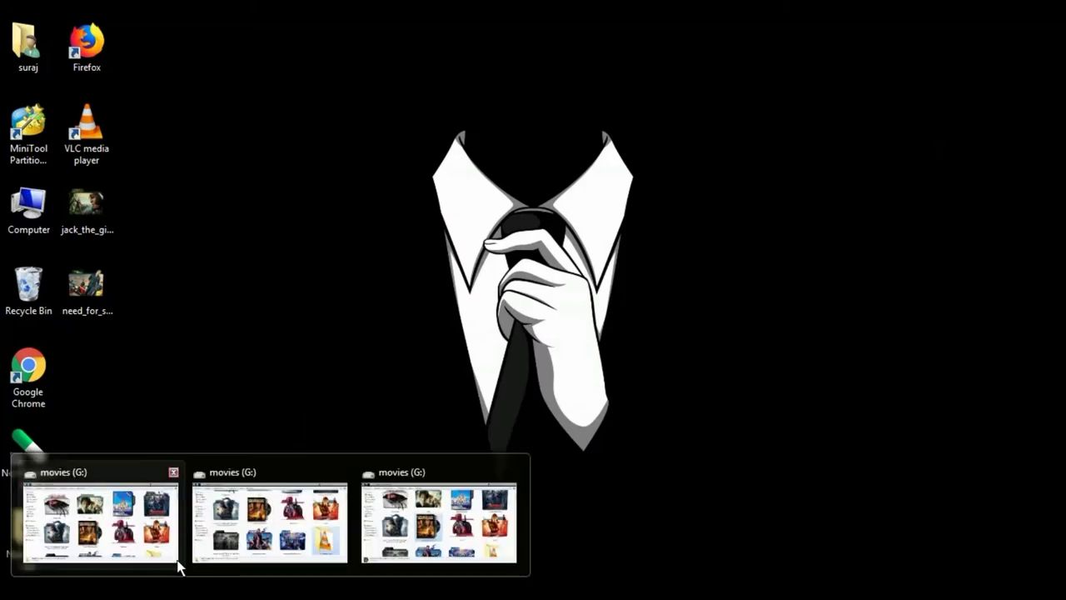
click(178, 562)
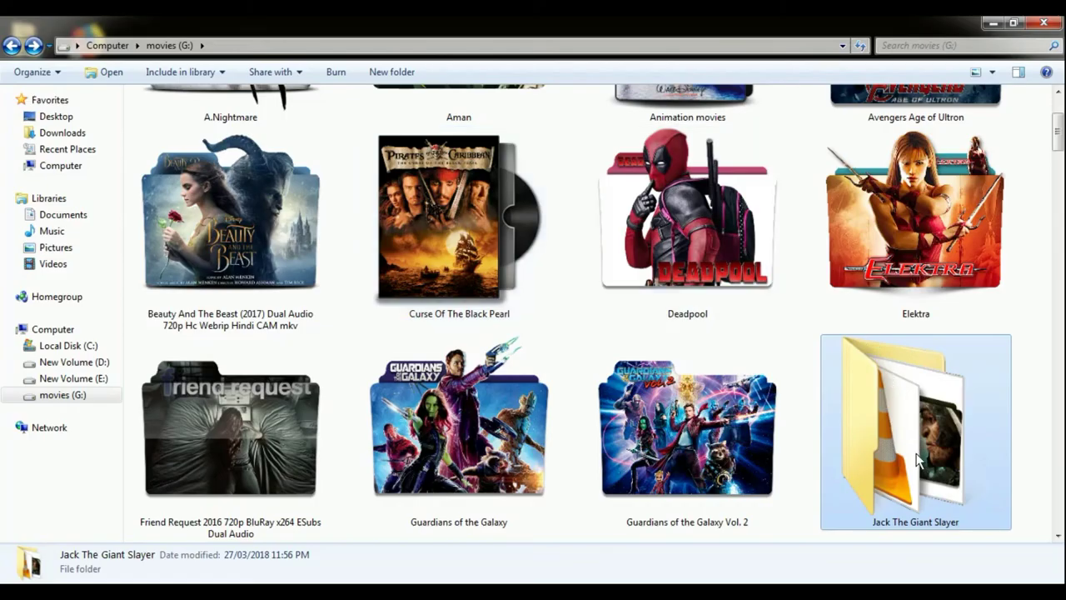
Check the saved Untitled-1.ico in the Jack The Giant Slayer folder and return to movies (G:)
double_click(917, 449)
click(280, 161)
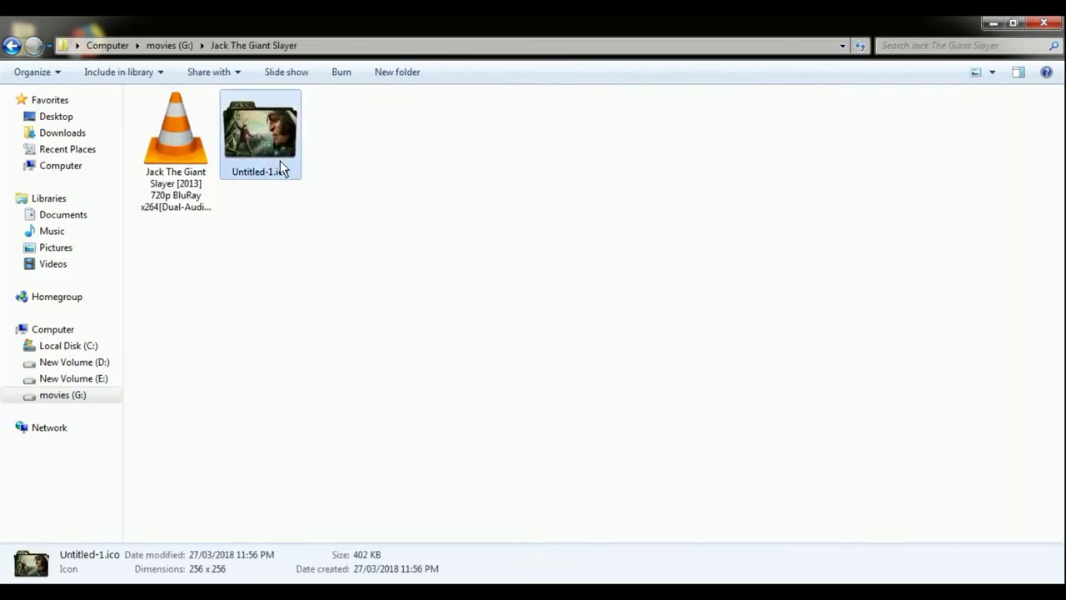
click(10, 45)
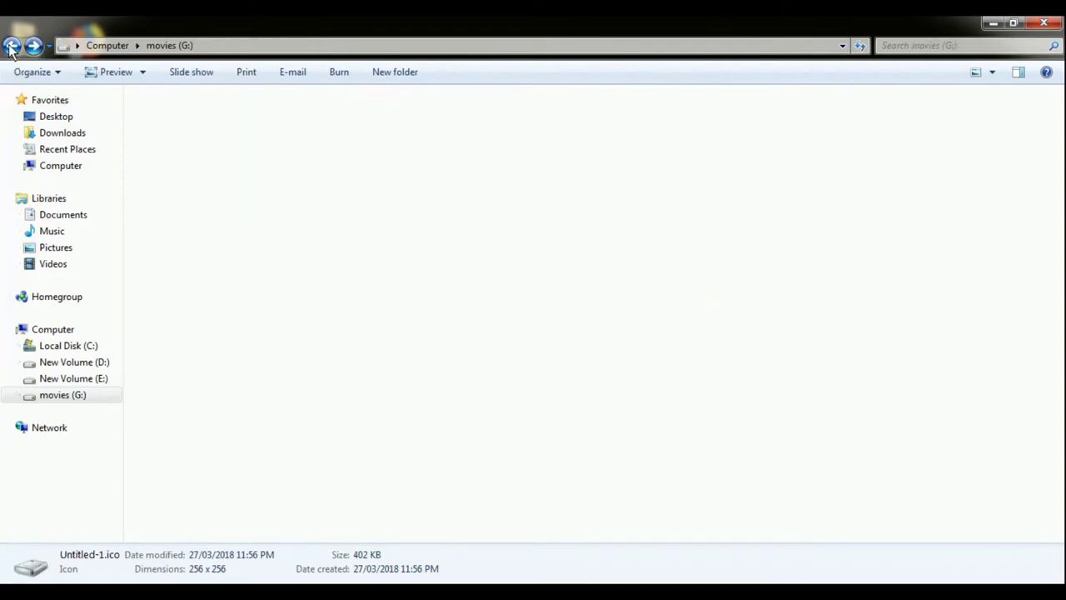
Open the Jack The Giant Slayer folder's customization properties and browse for a replacement folder icon file
right_click(866, 475)
click(866, 464)
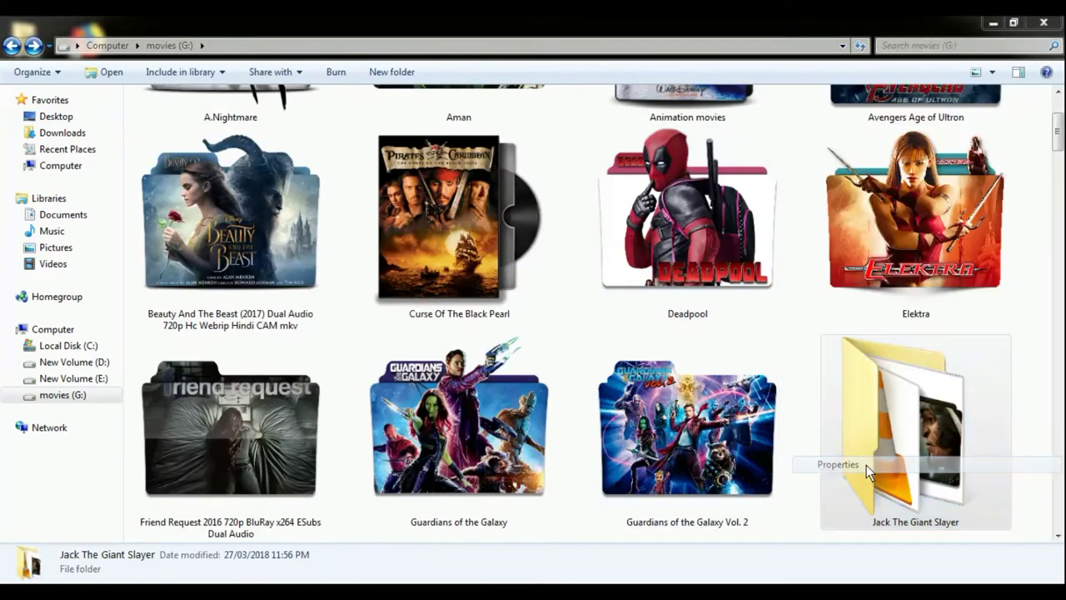
drag(982, 215, 615, 137)
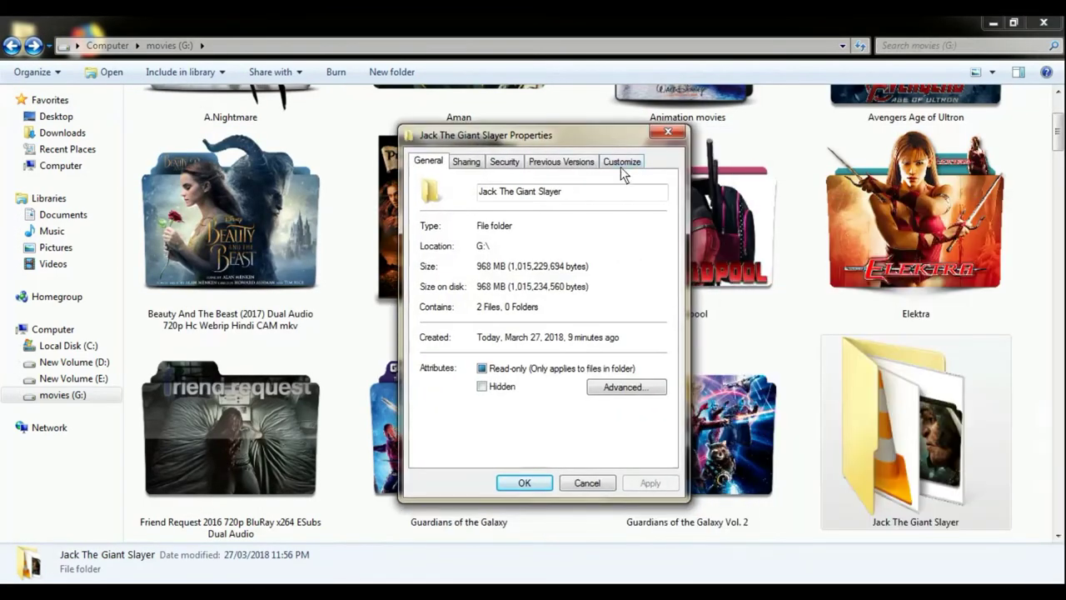
click(619, 161)
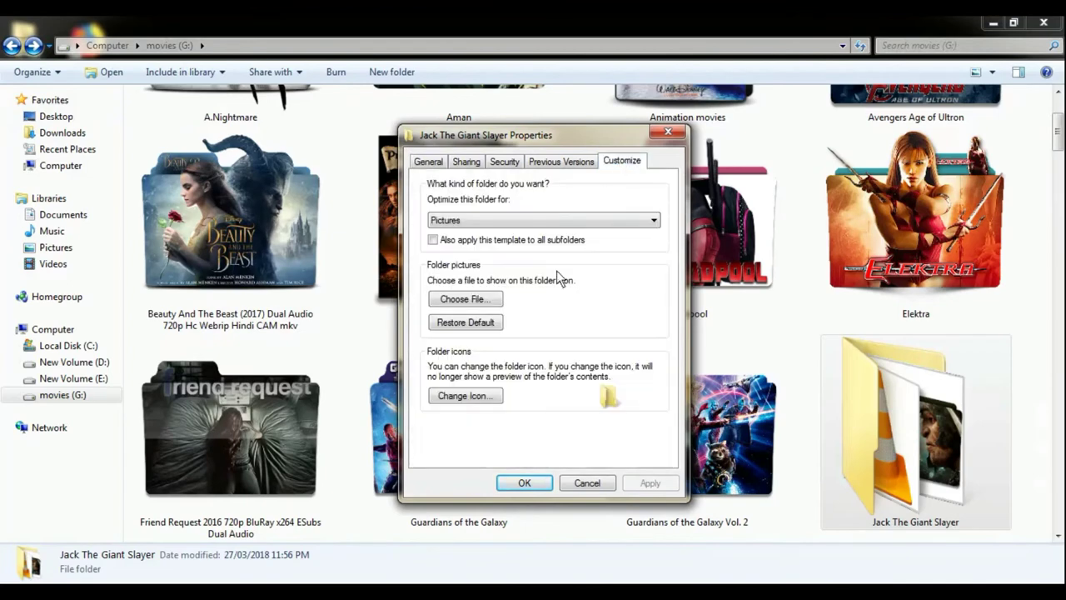
click(471, 397)
click(638, 251)
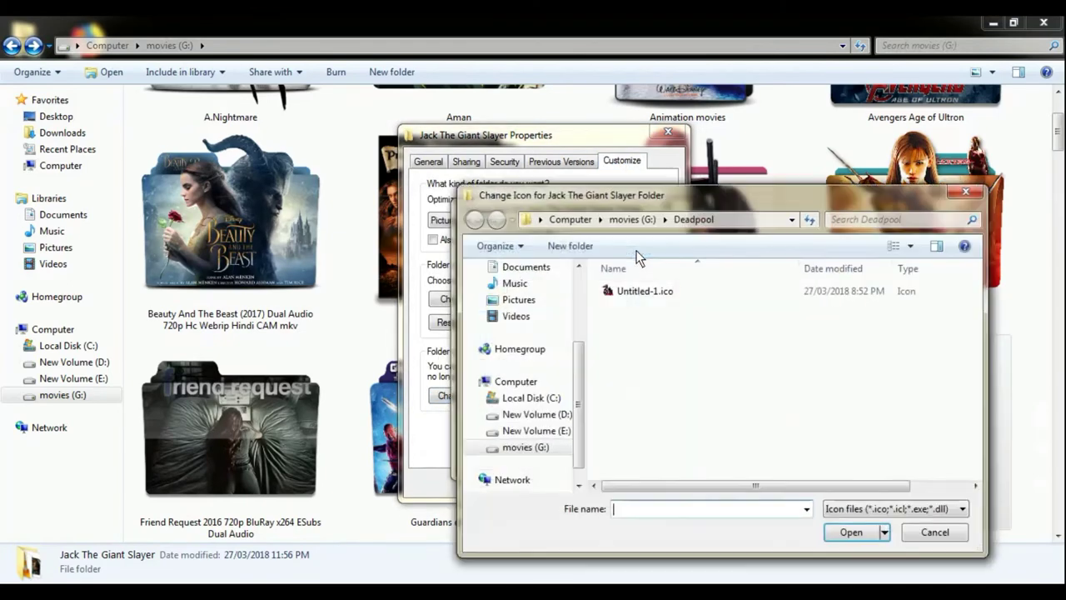
drag(707, 199, 523, 159)
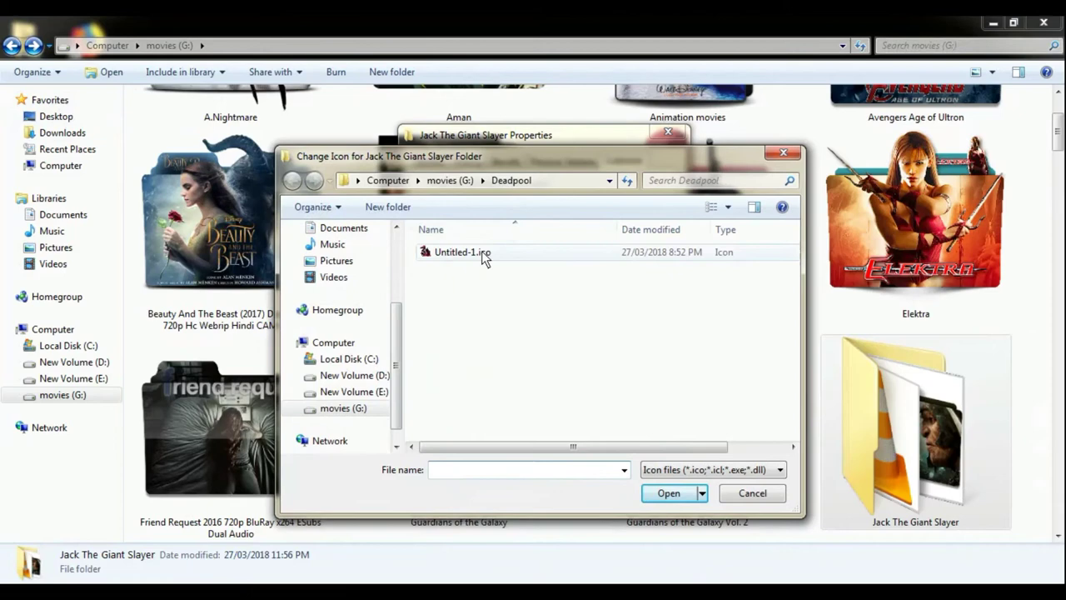
Assign Untitled-1.ico from the Jack The Giant Slayer folder on movies (G:) as that folder's icon and apply the change
click(442, 180)
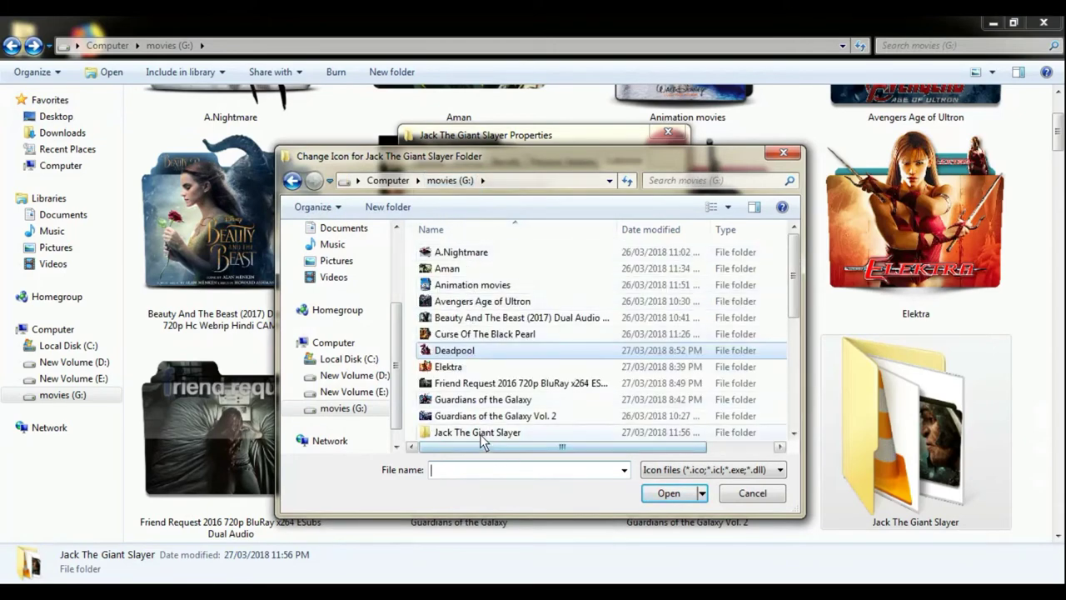
double_click(481, 435)
click(468, 287)
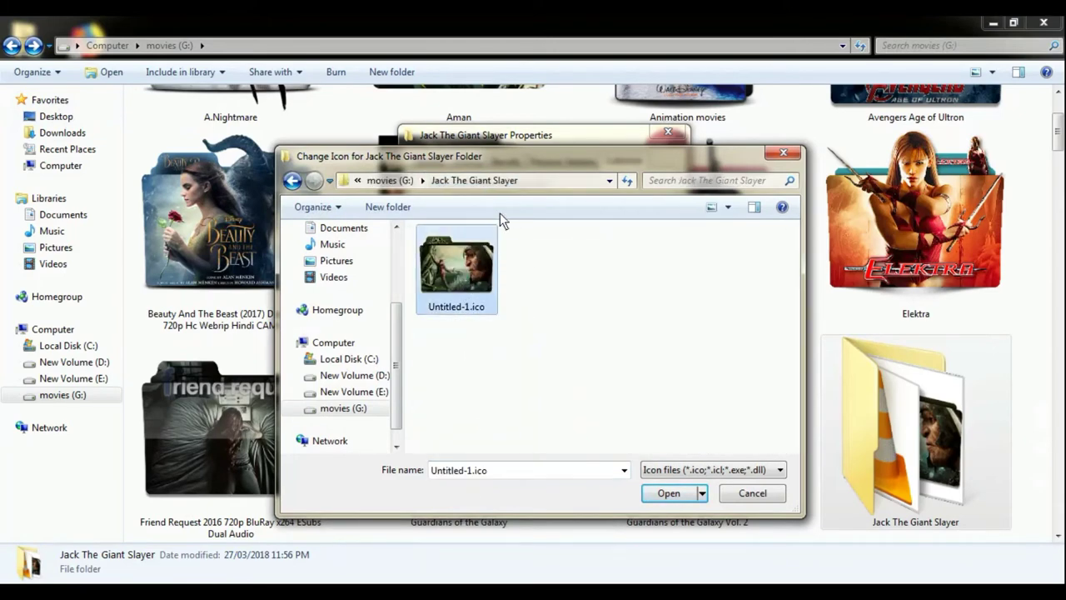
click(671, 492)
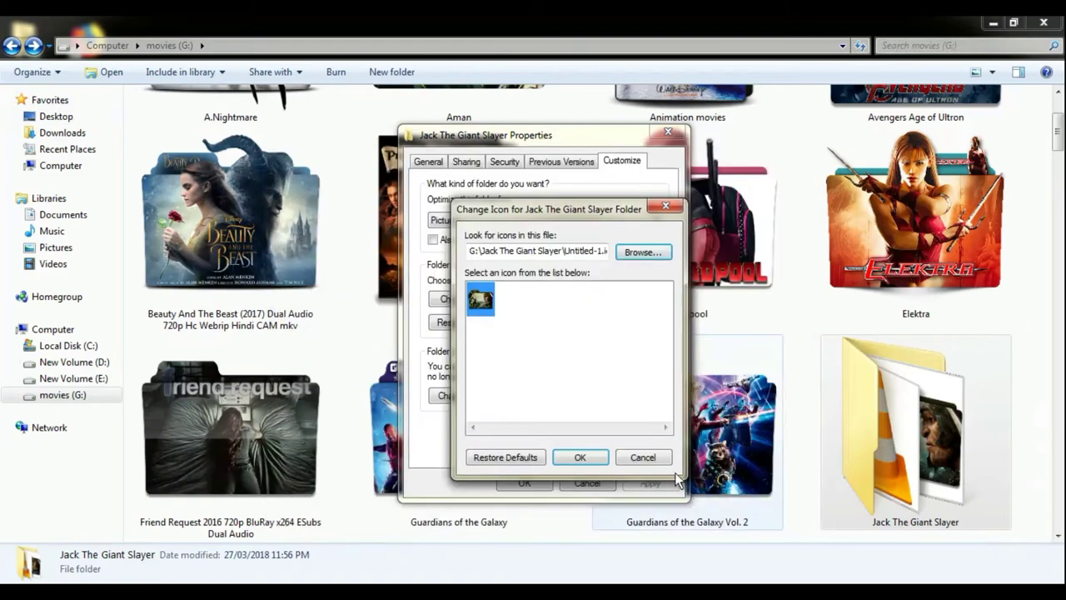
click(581, 457)
click(656, 485)
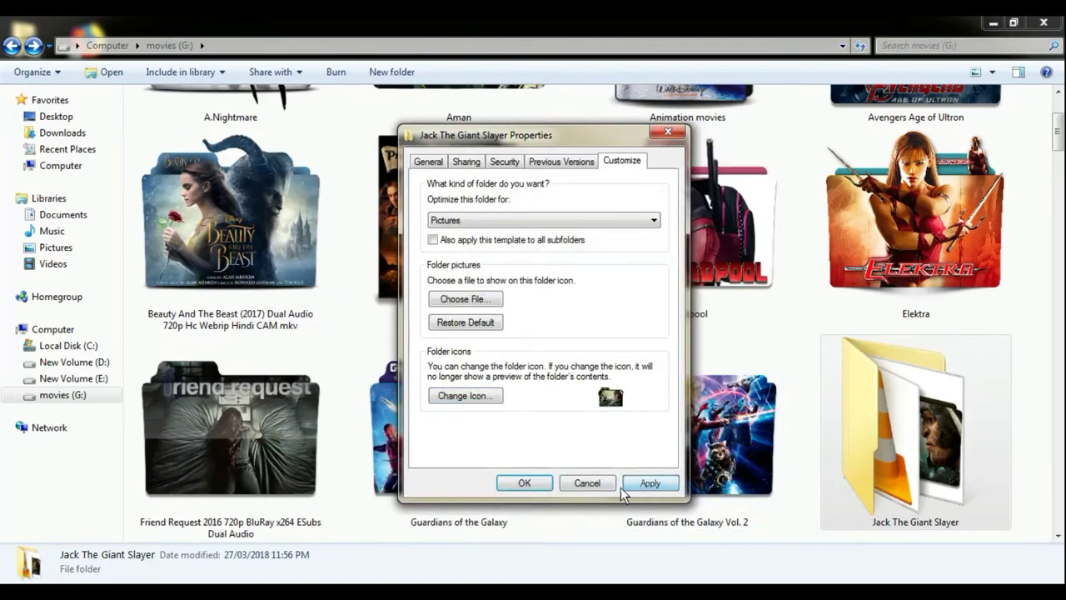
click(524, 484)
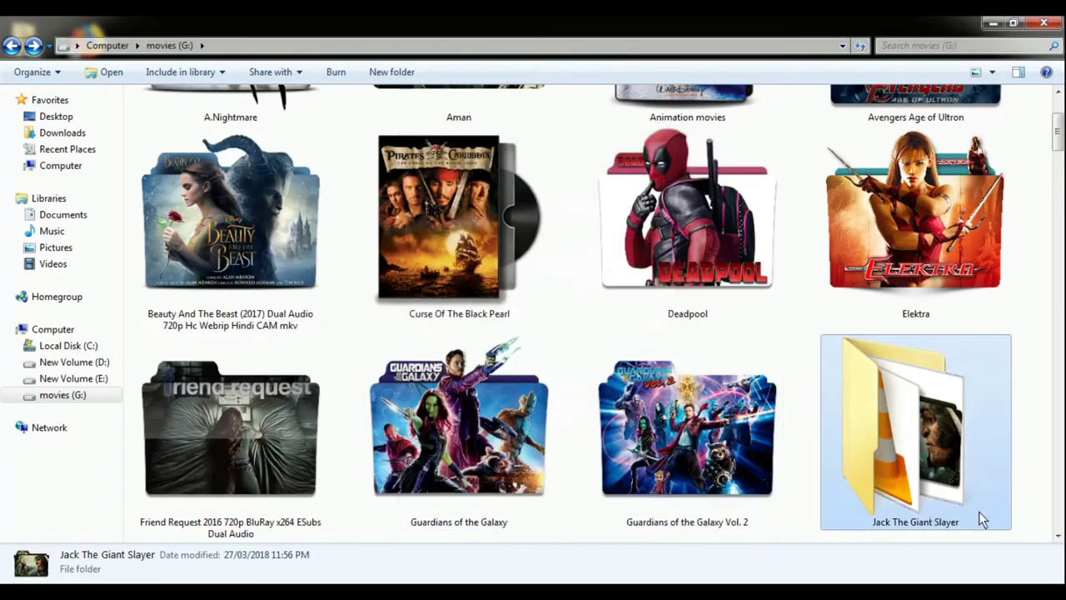
Open the Need for Speed folder's customization properties and browse for a replacement folder icon file
click(1058, 537)
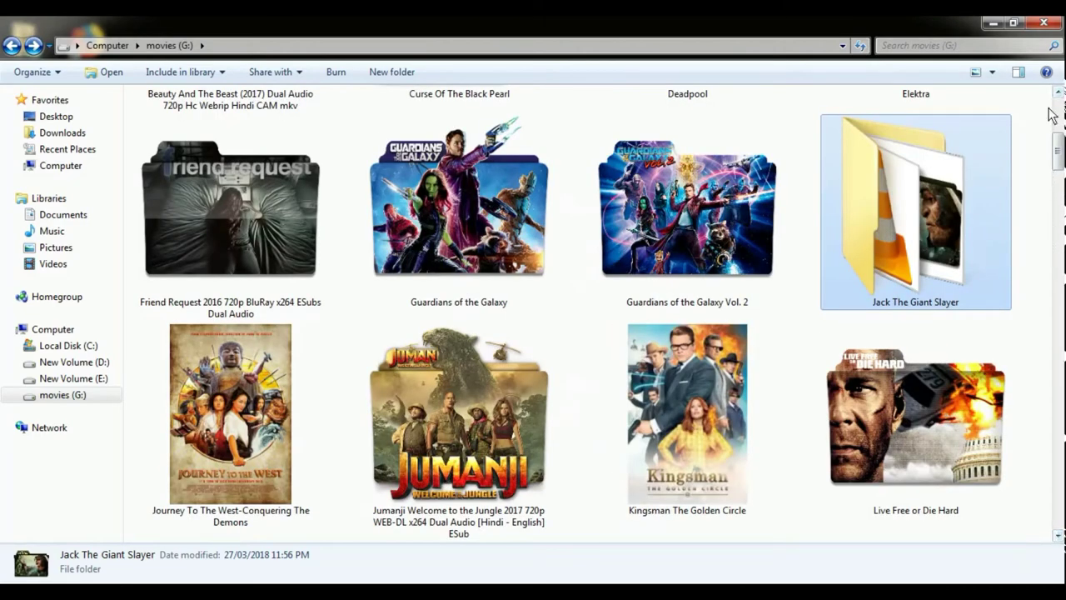
click(1058, 537)
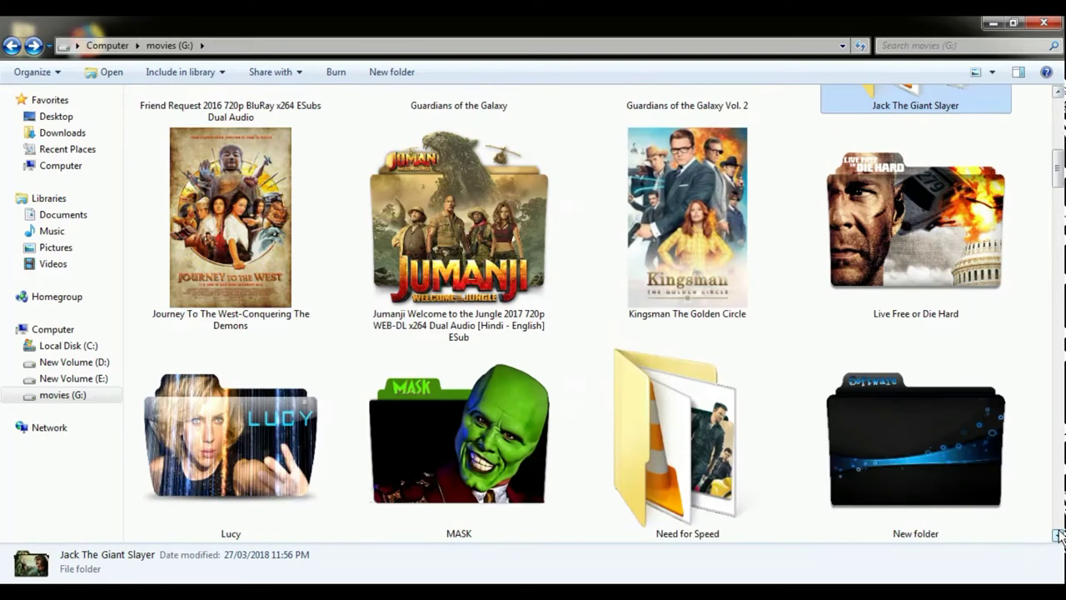
right_click(715, 471)
click(752, 459)
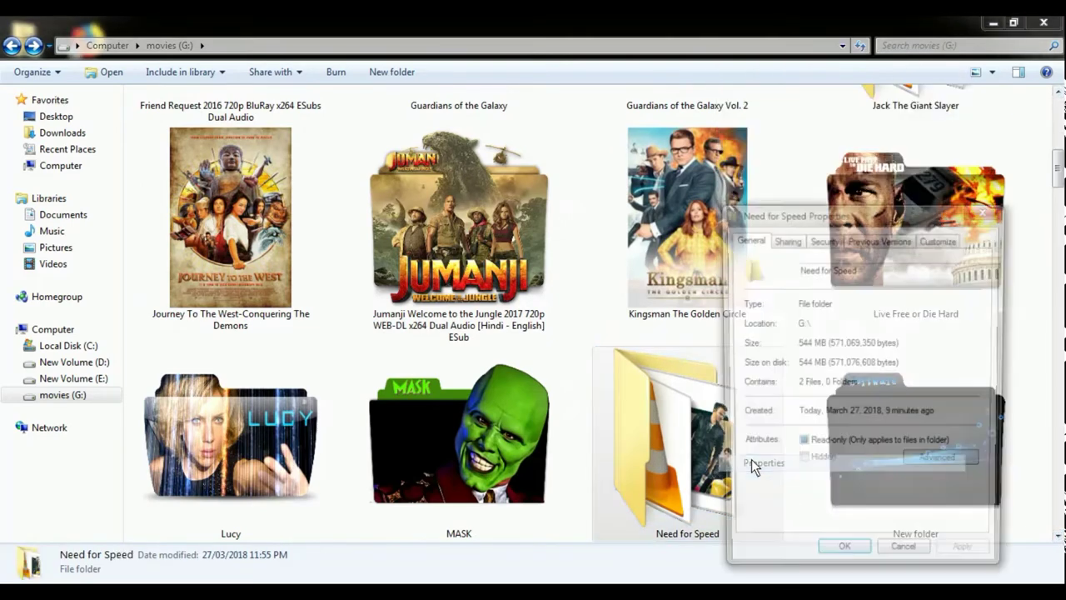
drag(868, 203, 611, 131)
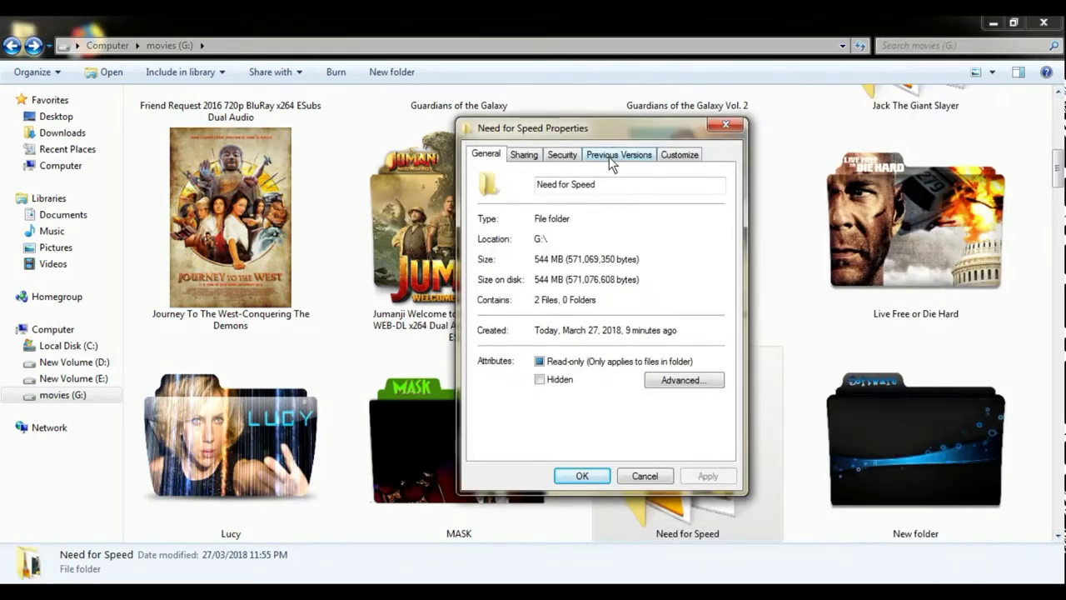
key(ctrl+shift+Tab)
click(524, 390)
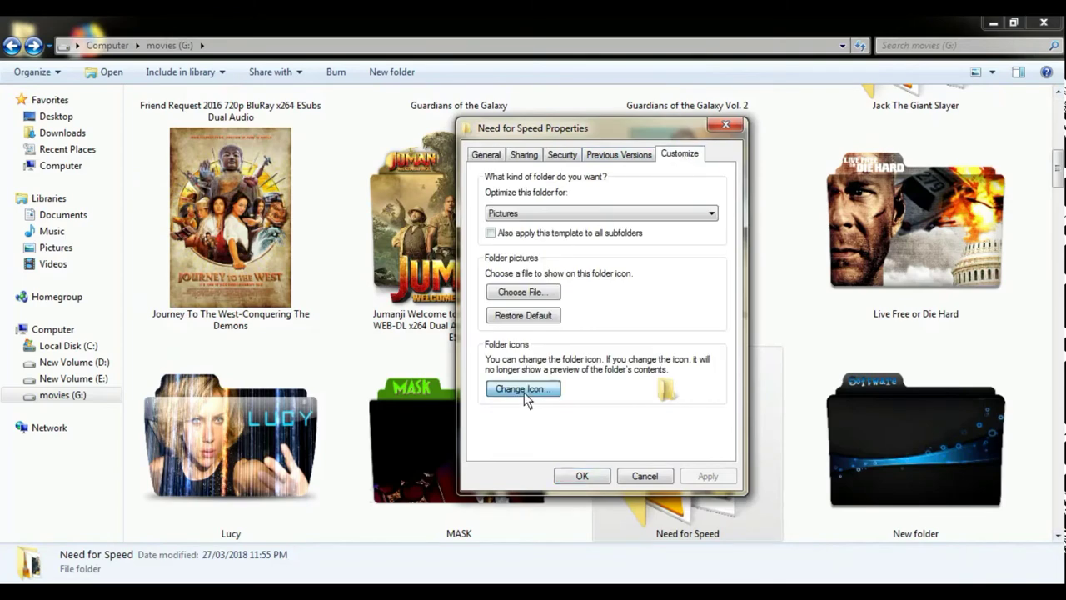
click(696, 245)
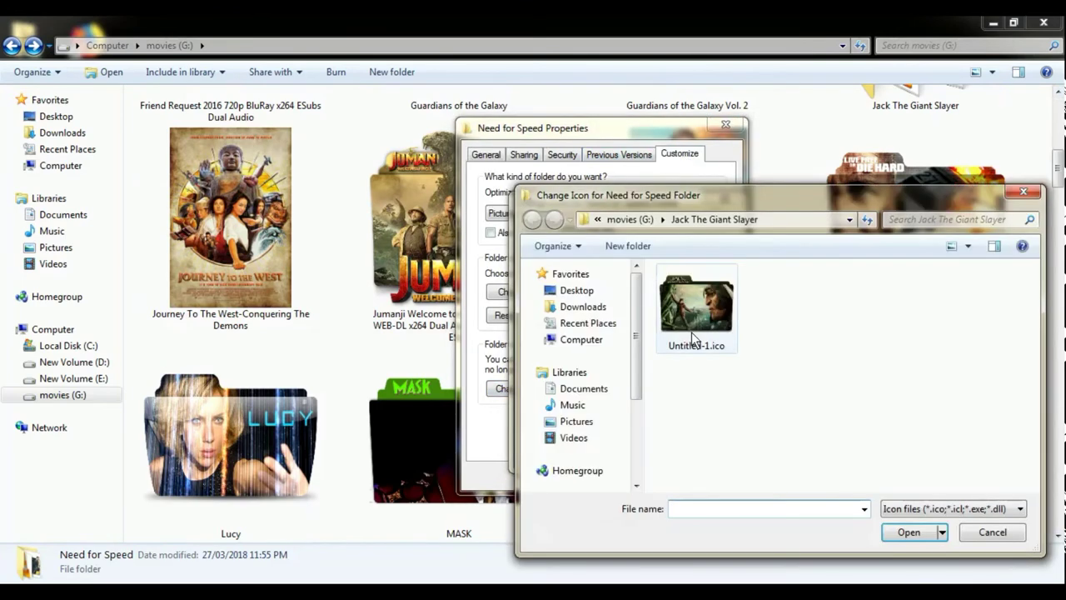
Assign Untitled-1.ico from the Need for Speed folder on movies (G:) as that folder's icon and apply the change
click(630, 217)
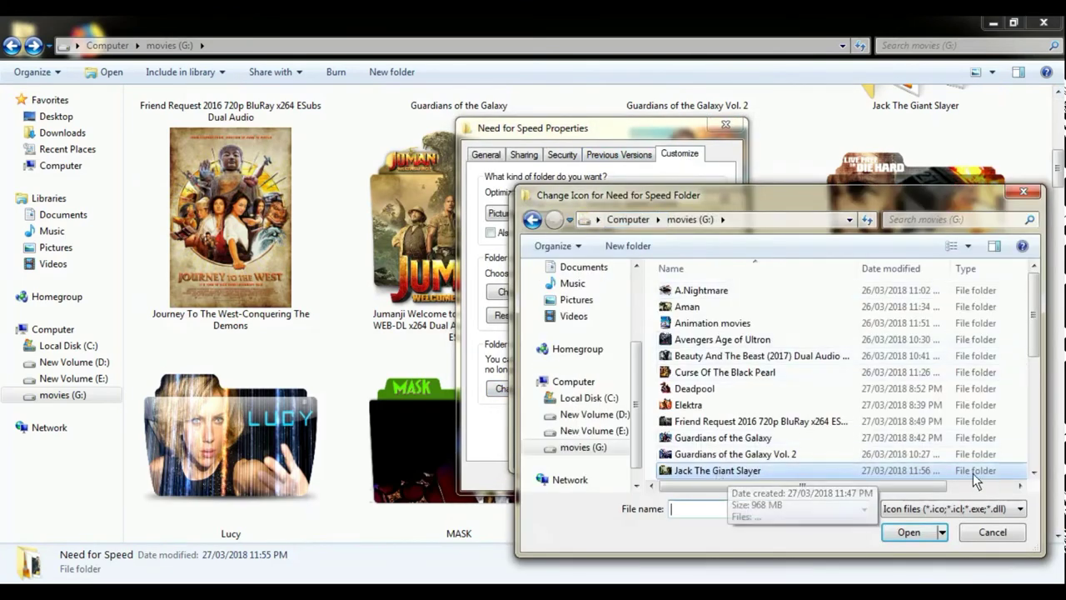
click(1034, 472)
click(1034, 472)
click(1034, 472)
click(1034, 472)
click(1033, 472)
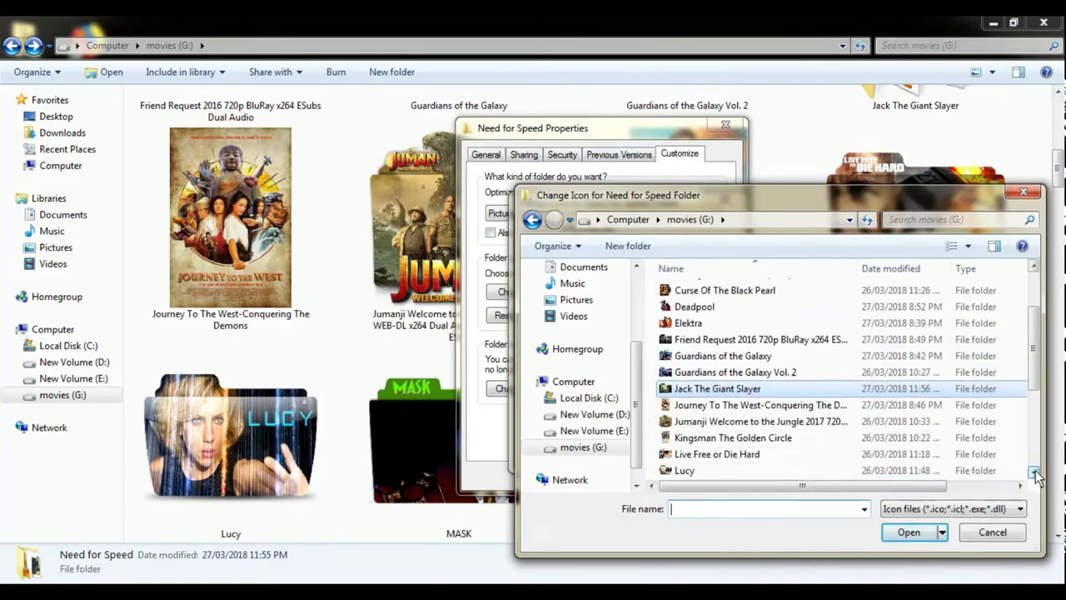
click(1034, 472)
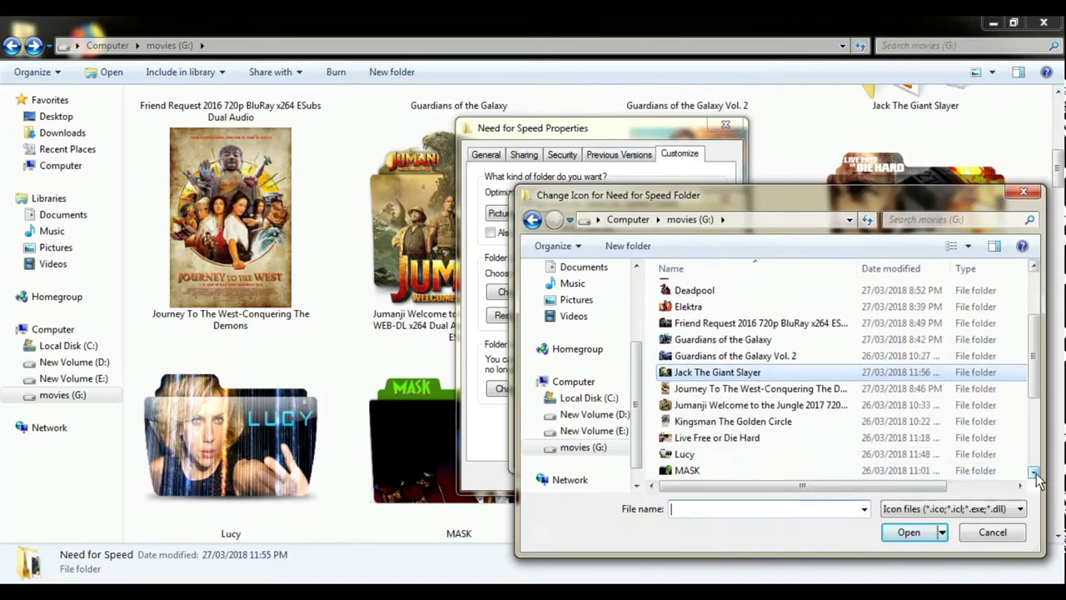
click(1033, 473)
double_click(708, 470)
click(690, 336)
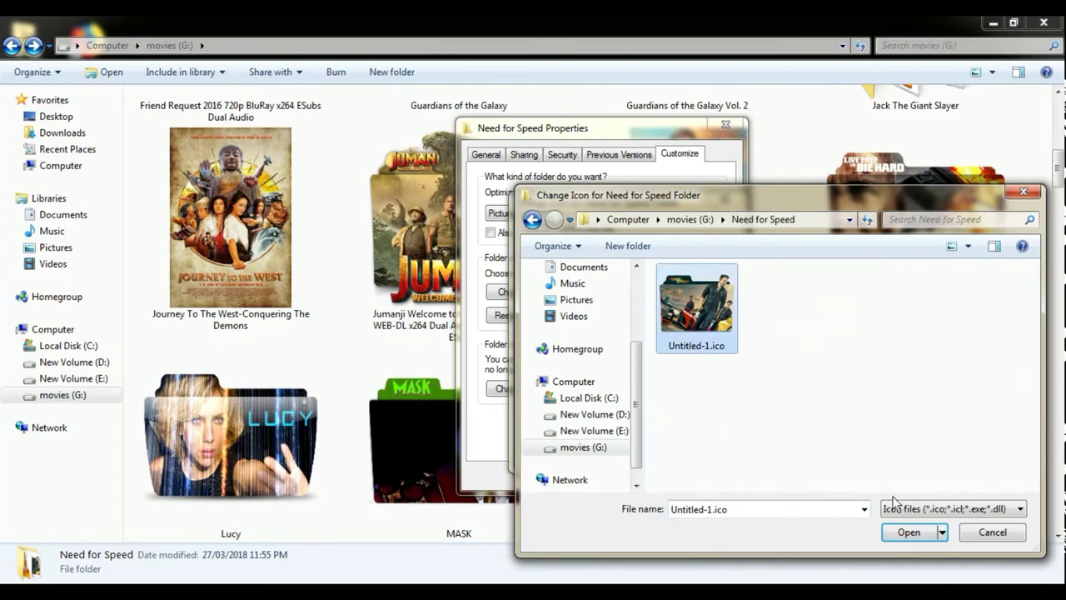
click(910, 534)
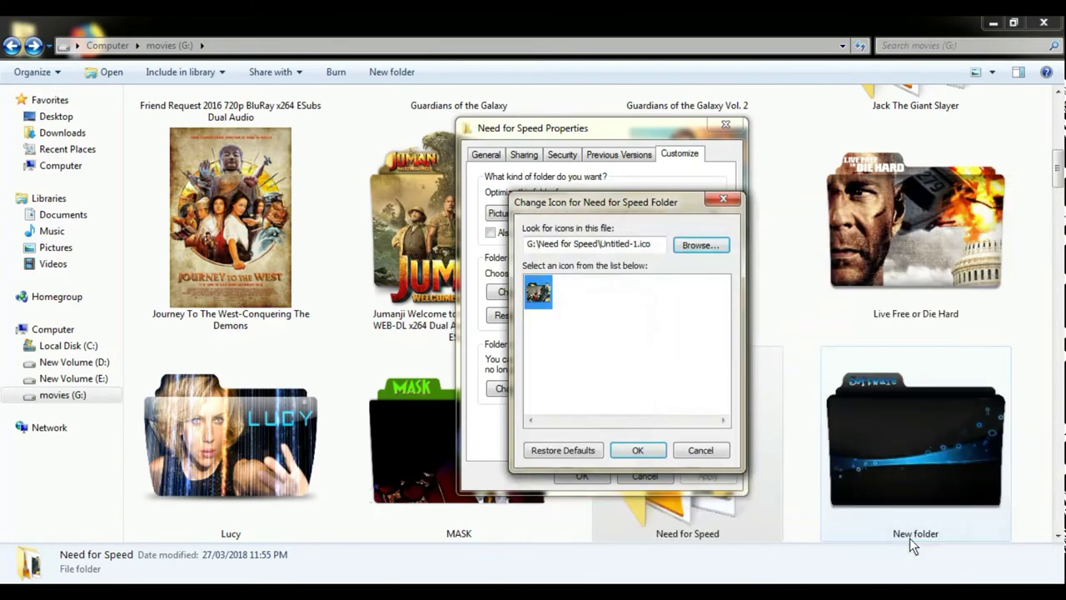
click(638, 451)
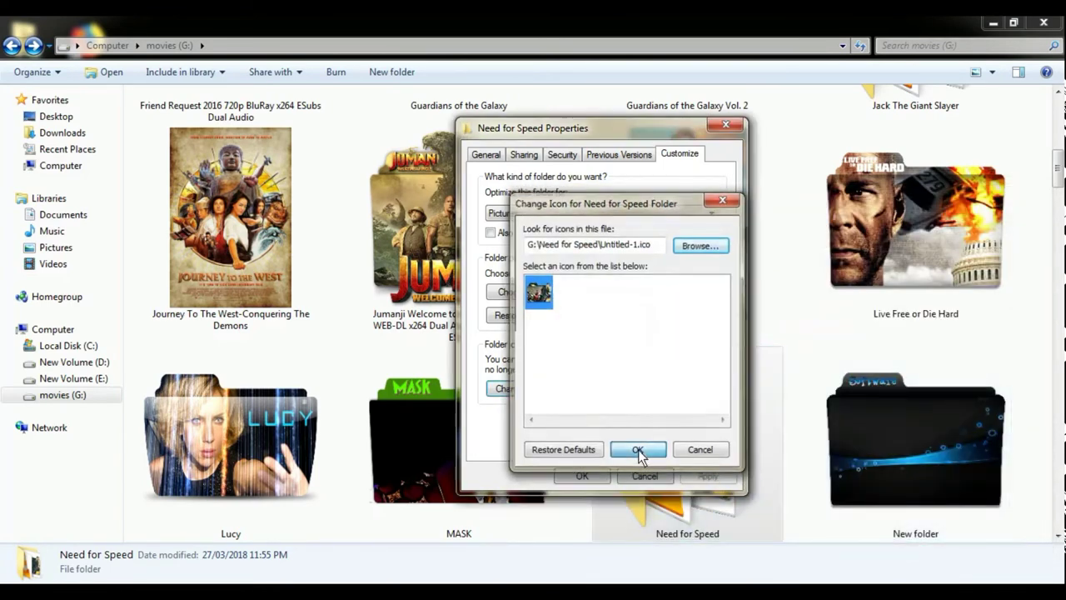
click(581, 476)
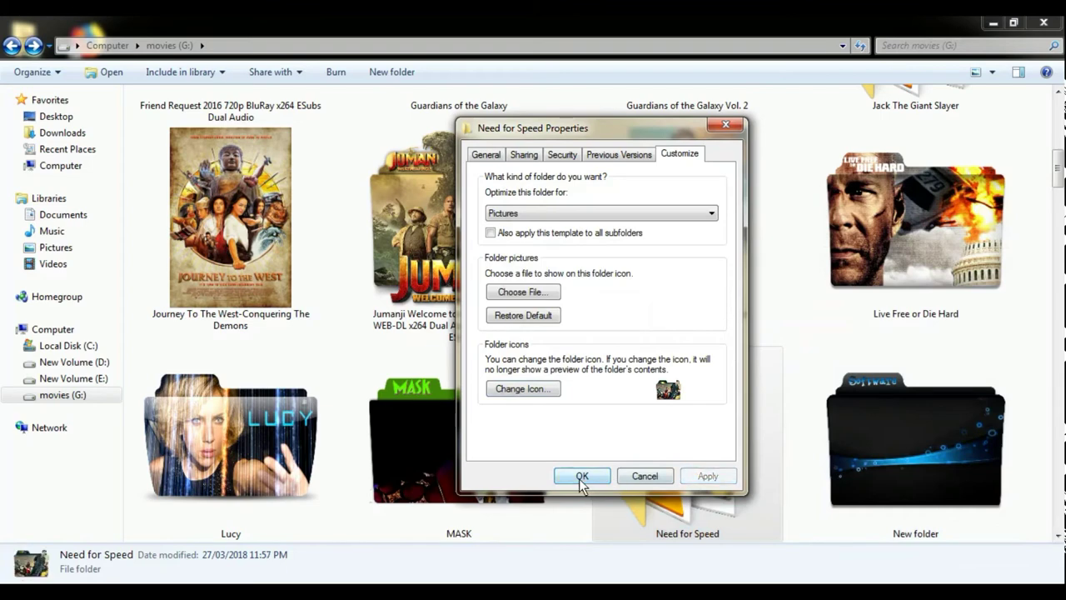
Refresh movies (G:) and check the icons of the Jack The Giant Slayer and Need for Speed folders
right_click(789, 299)
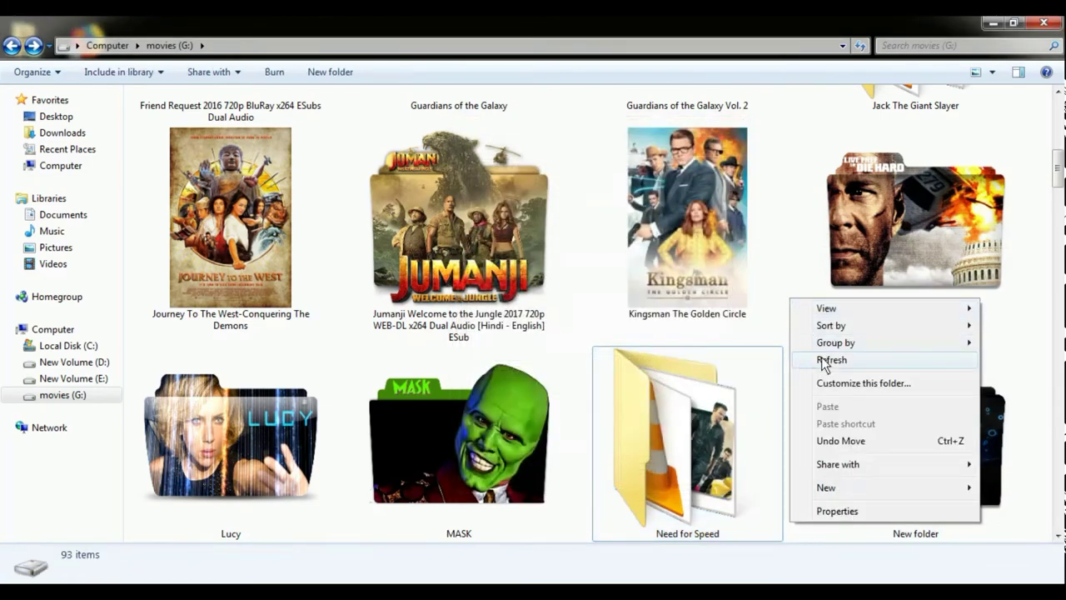
click(821, 358)
click(1057, 536)
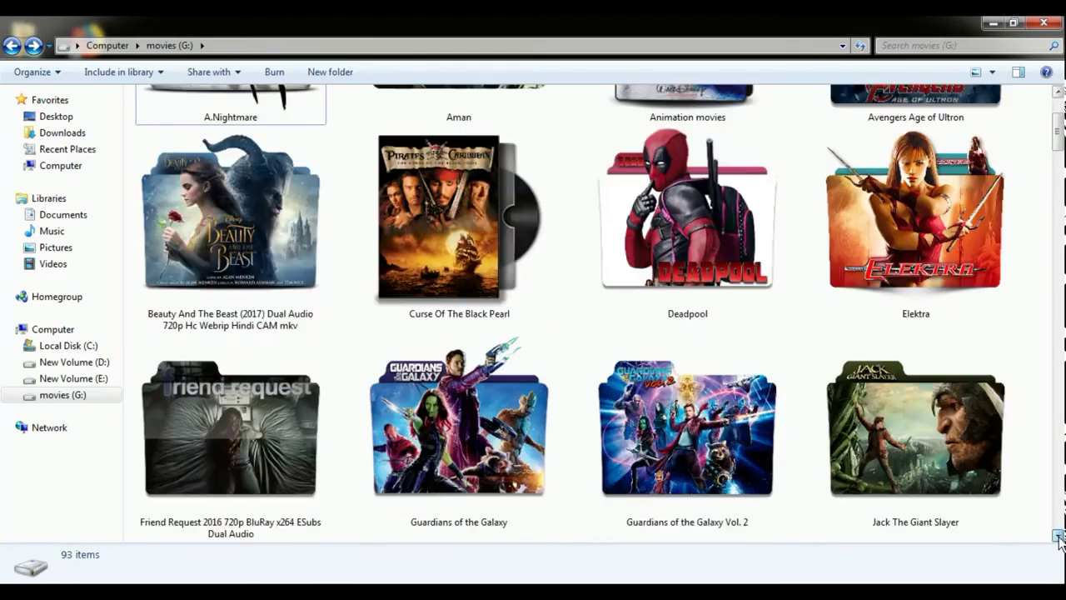
key(j)
click(1057, 537)
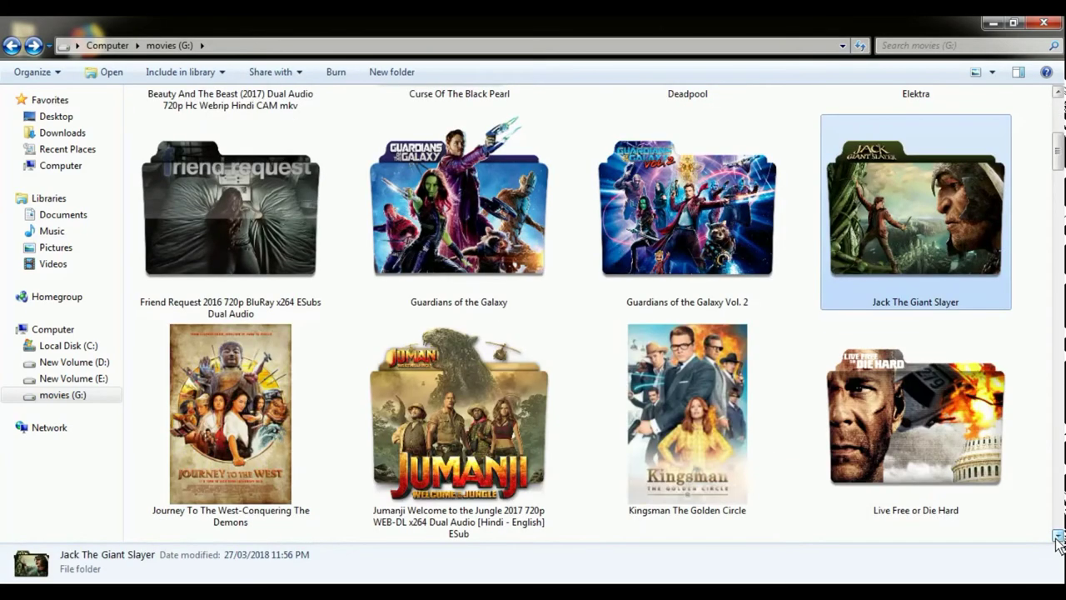
click(1057, 536)
click(653, 454)
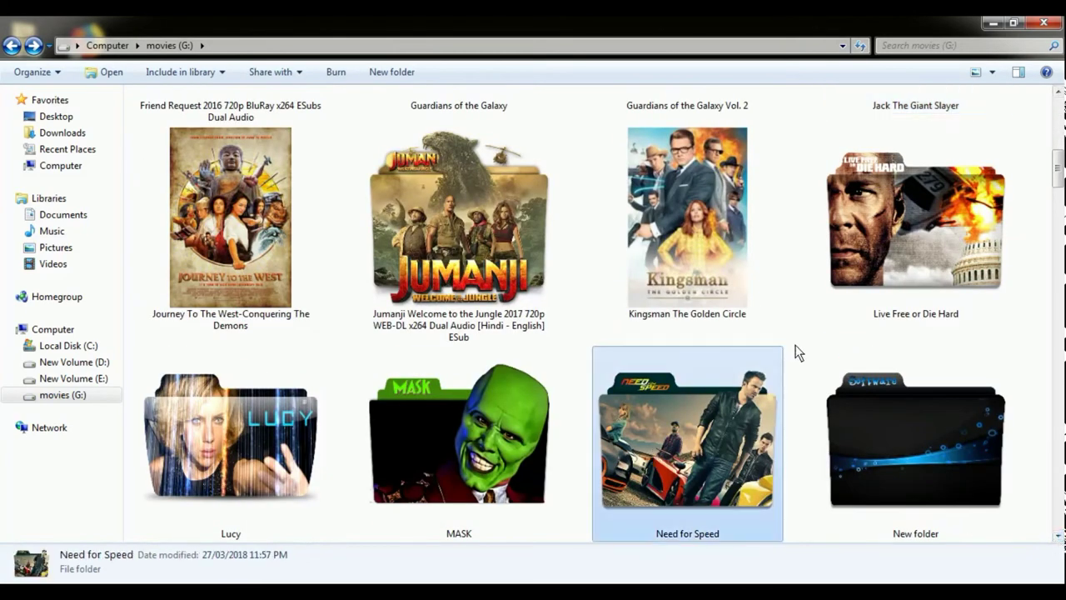
click(876, 414)
key(k)
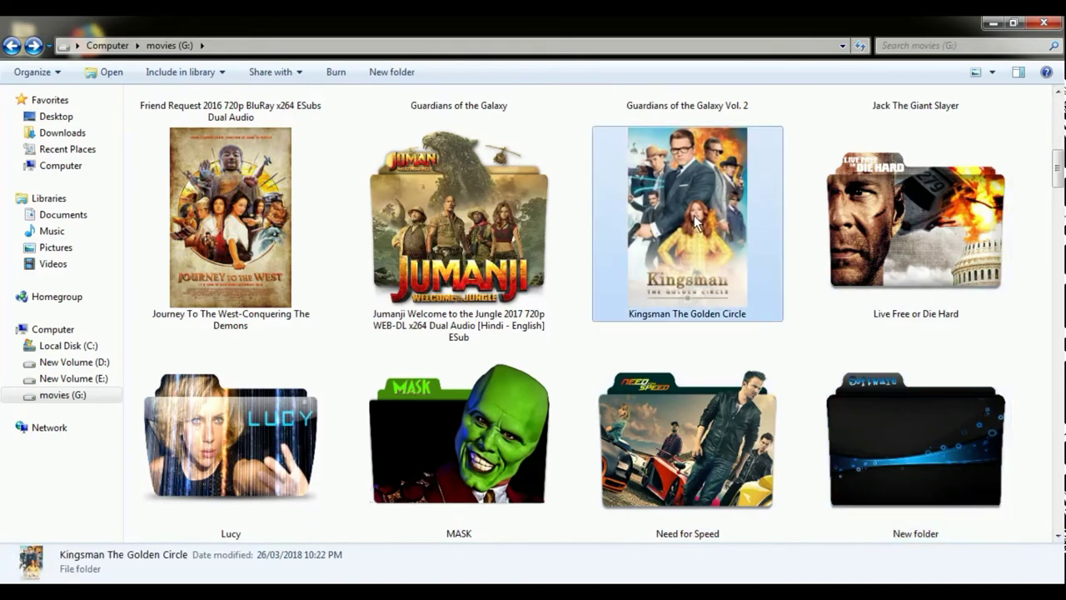
click(890, 282)
right_click(801, 349)
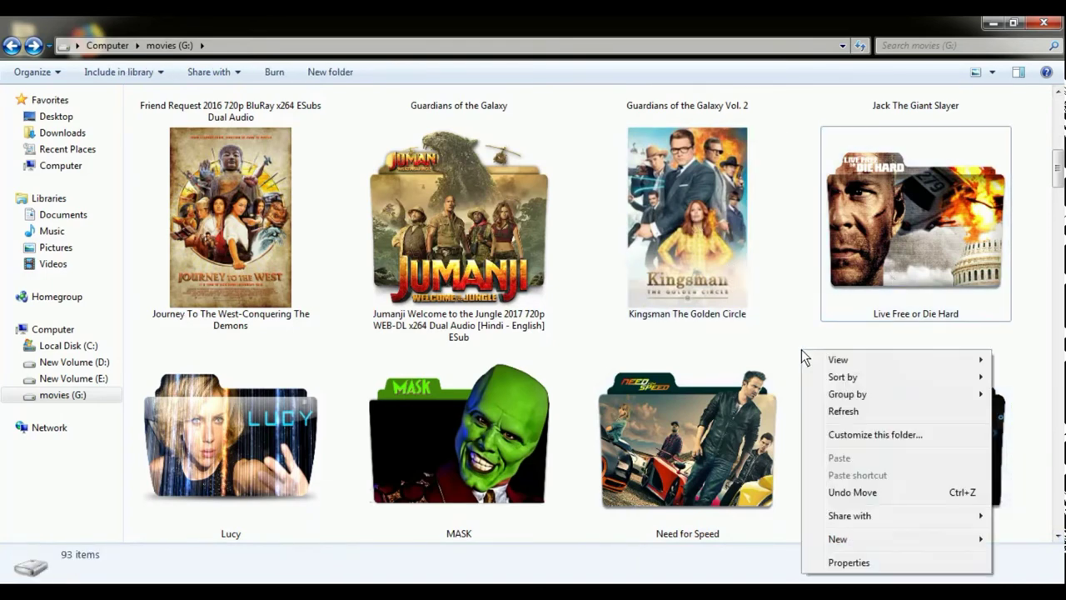
click(842, 411)
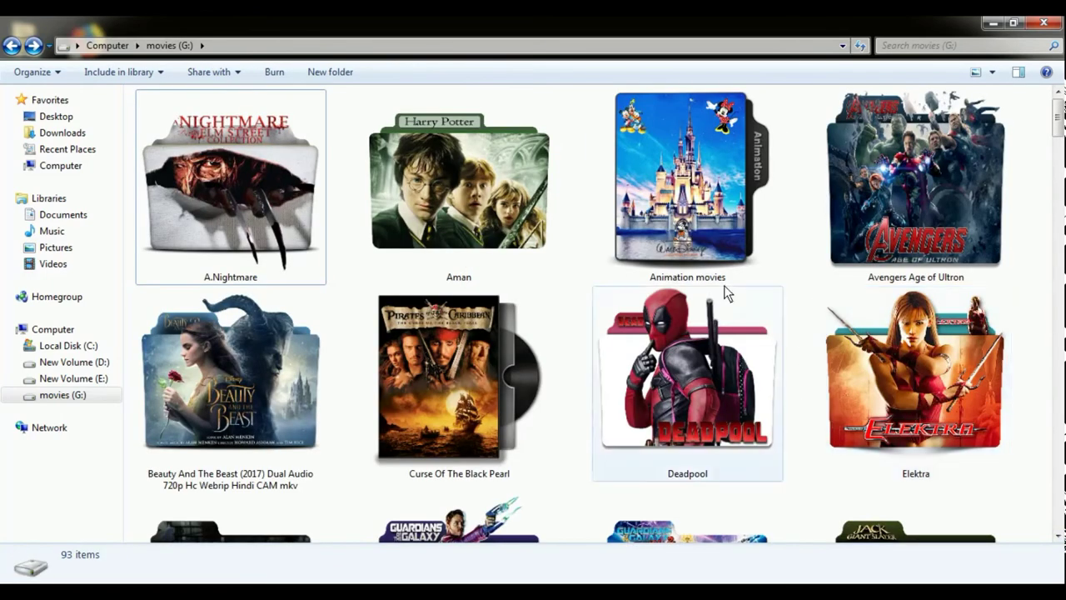
click(681, 260)
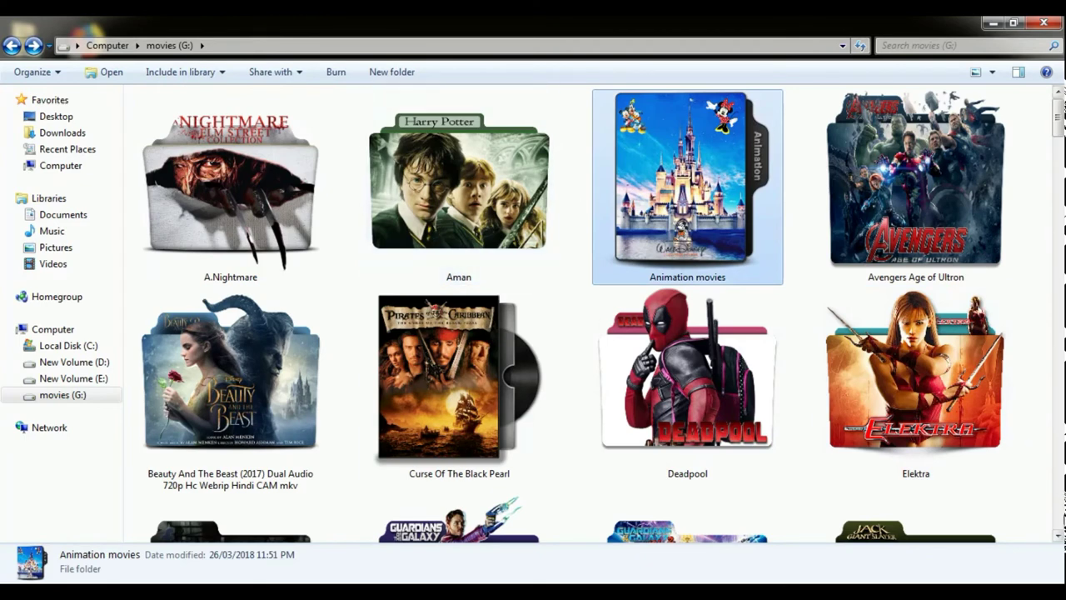
Rename the Deadpool folder on movies (G:) as The Deadpool and select it
key(Down)
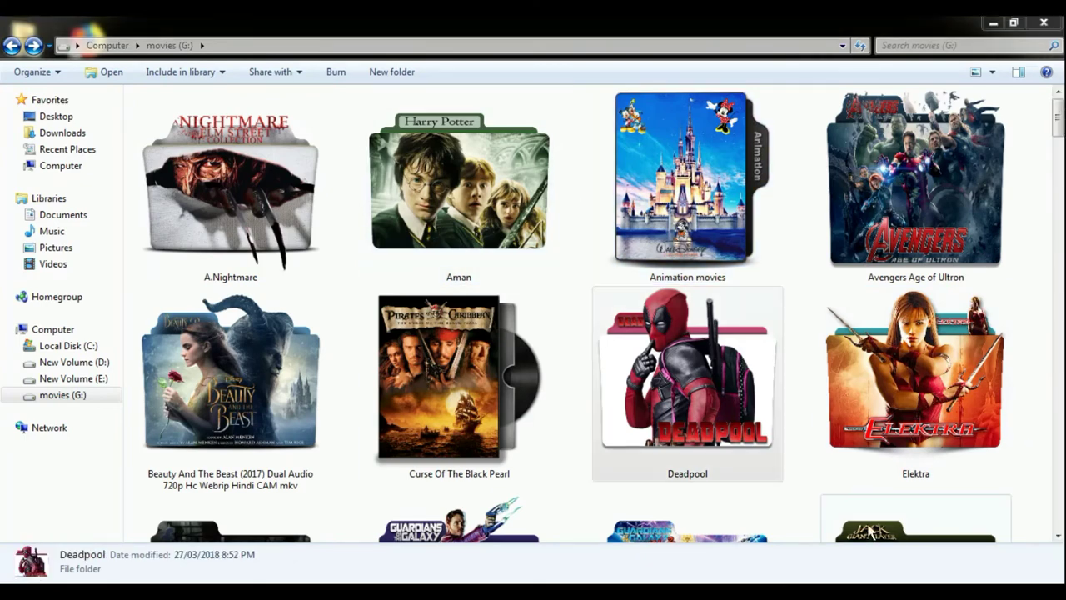
right_click(700, 482)
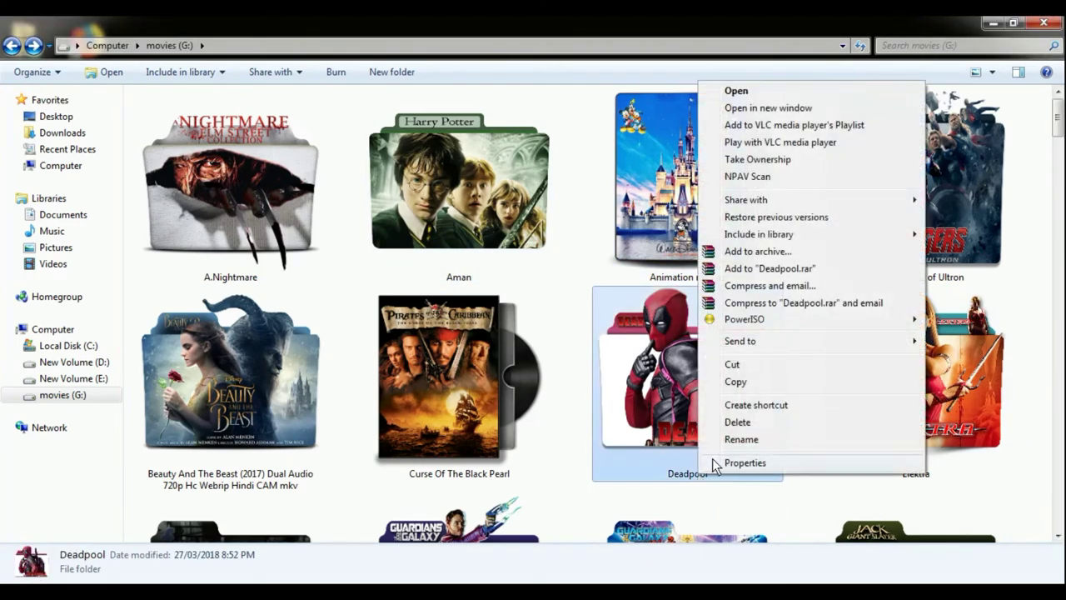
click(718, 441)
click(714, 478)
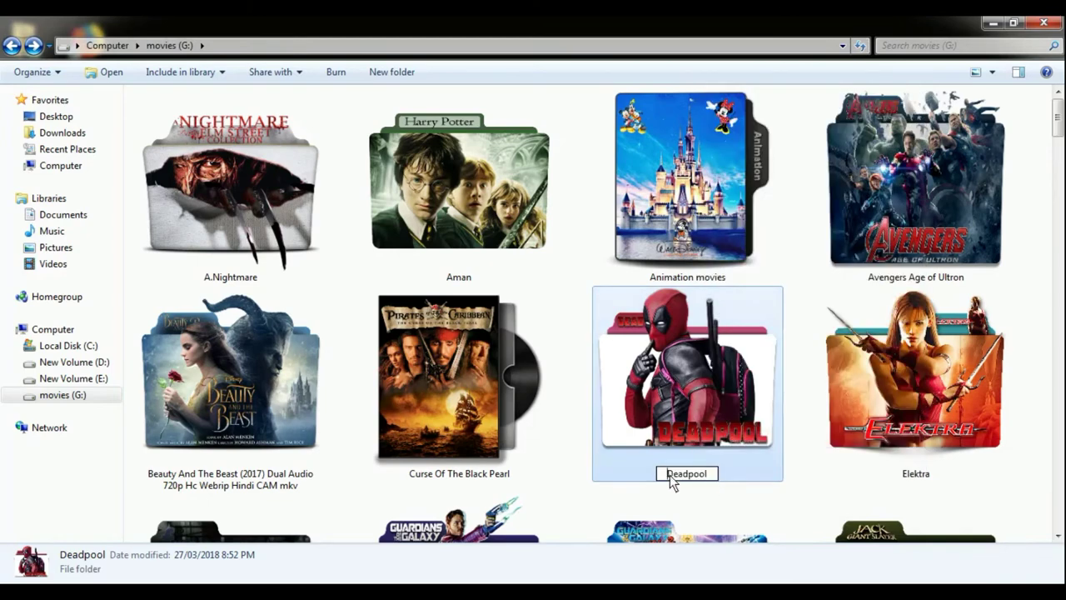
text(The)
click(794, 488)
click(693, 378)
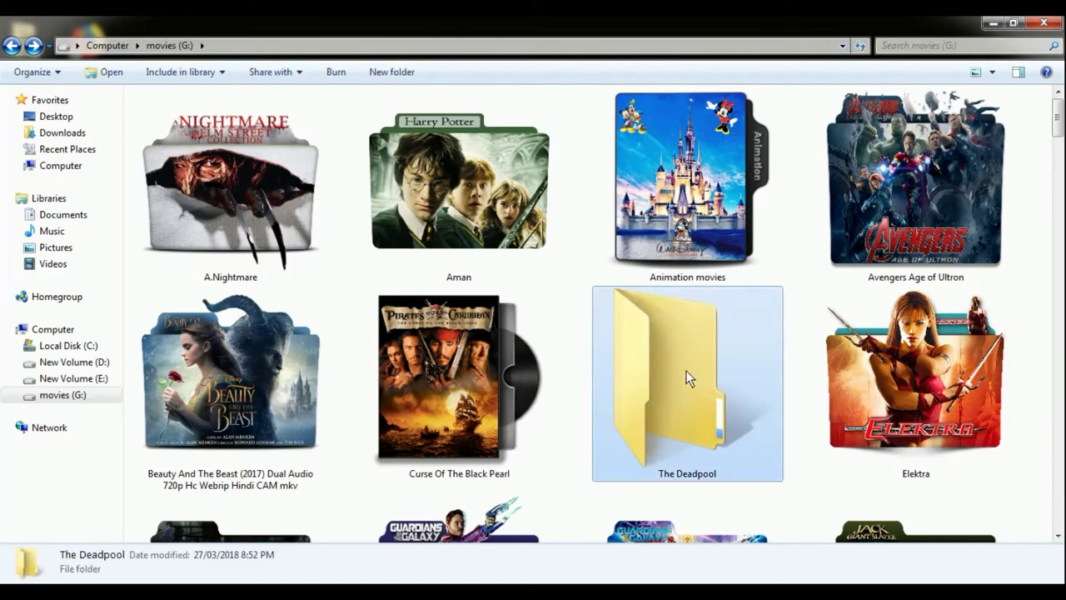
right_click(704, 383)
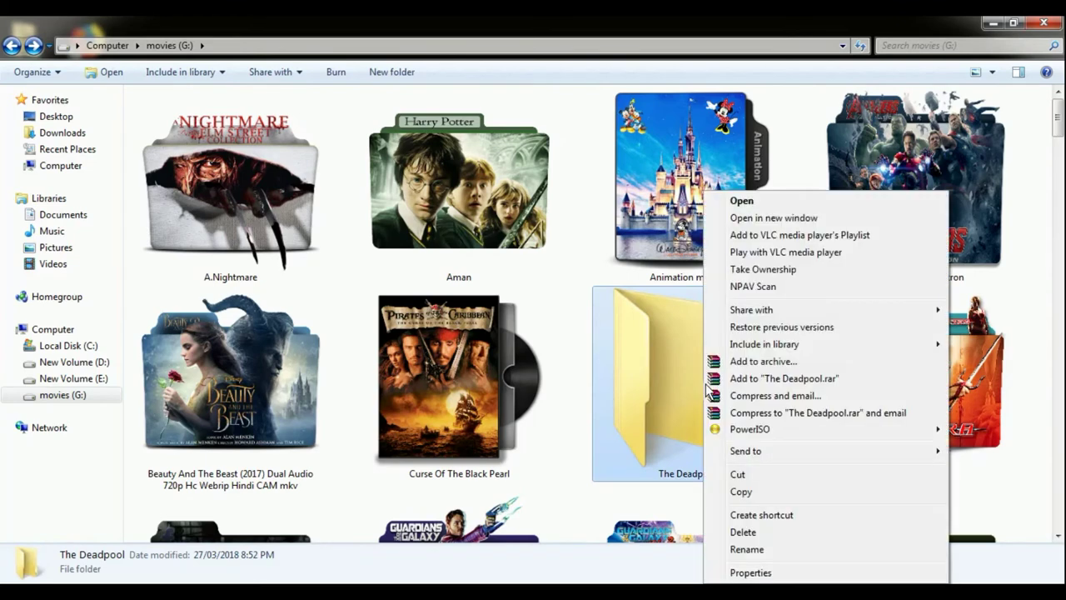
click(746, 572)
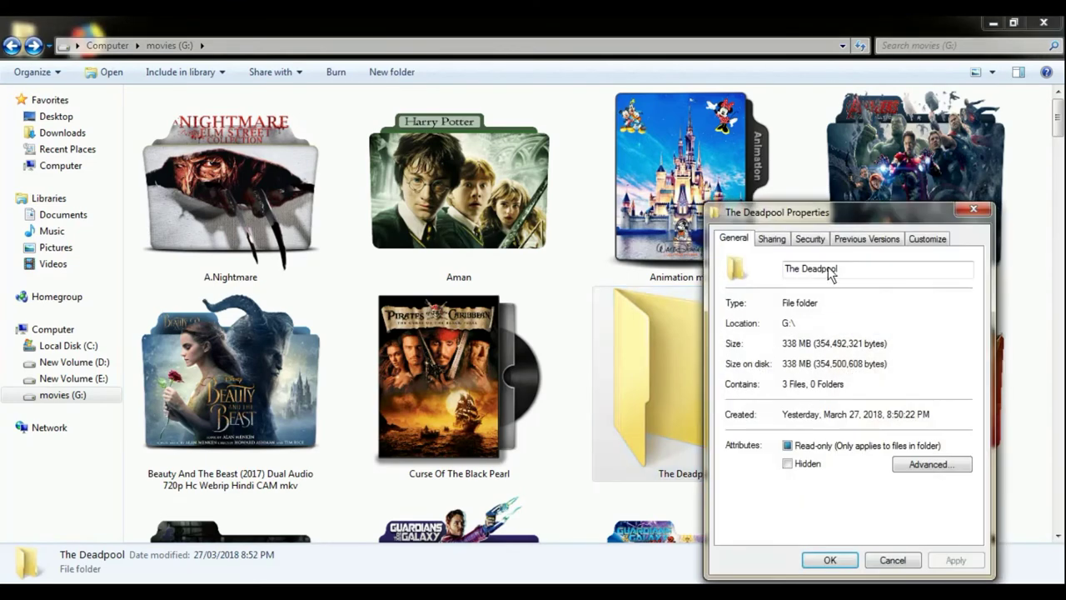
drag(873, 212, 709, 171)
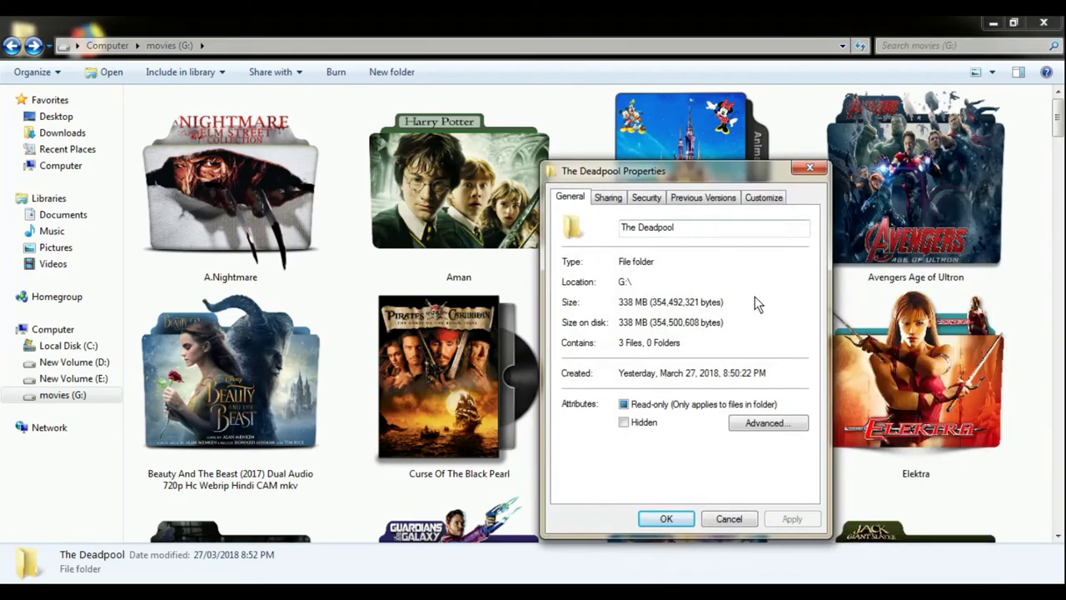
click(813, 168)
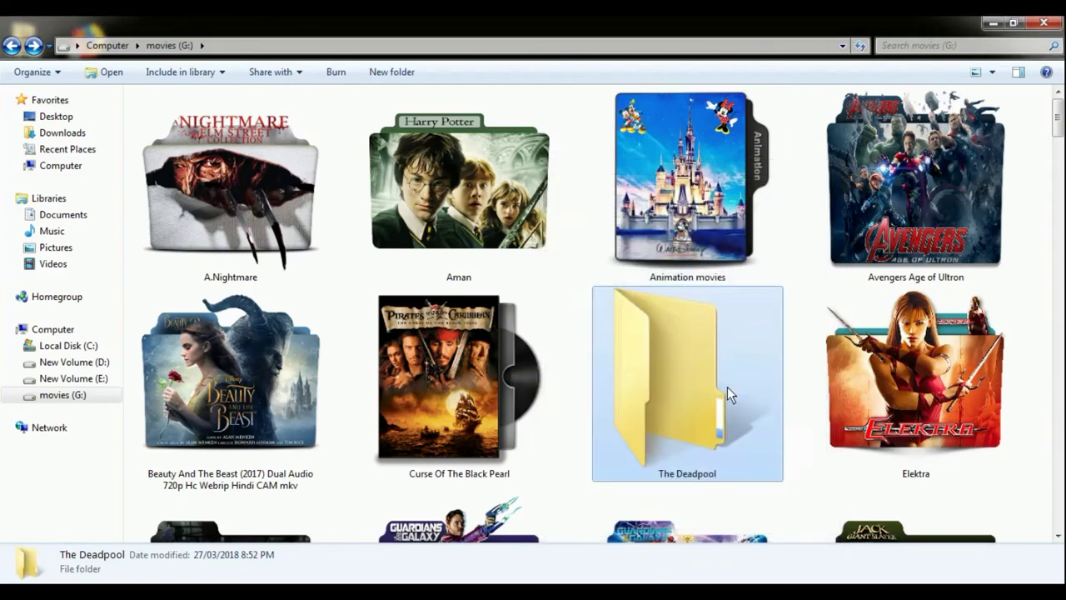
Open the customization properties of The Deadpool folder and browse for a replacement folder icon file
right_click(727, 387)
click(753, 573)
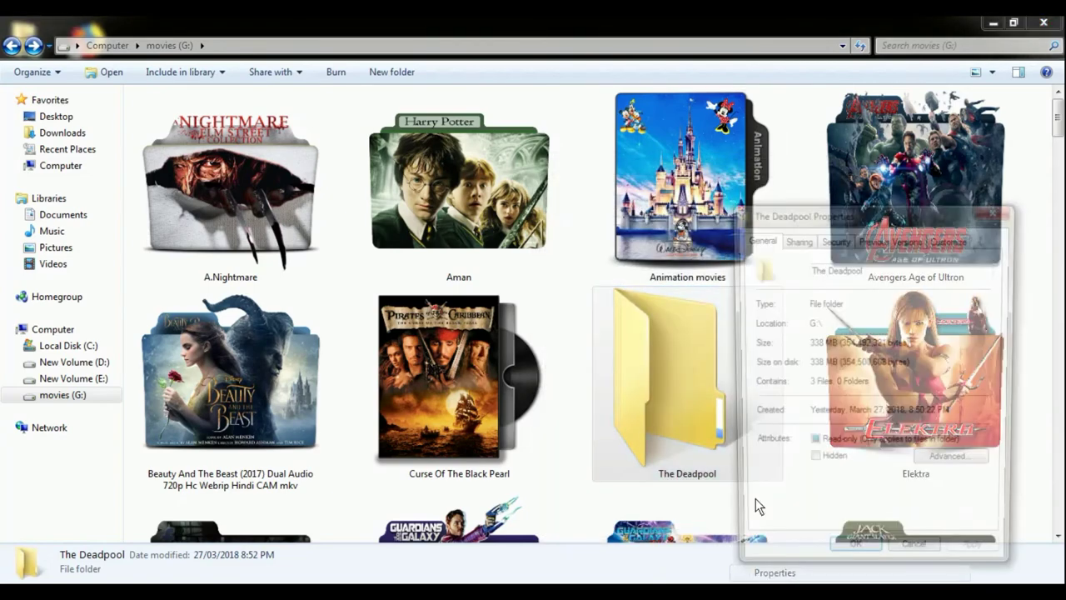
drag(872, 217, 550, 127)
click(640, 154)
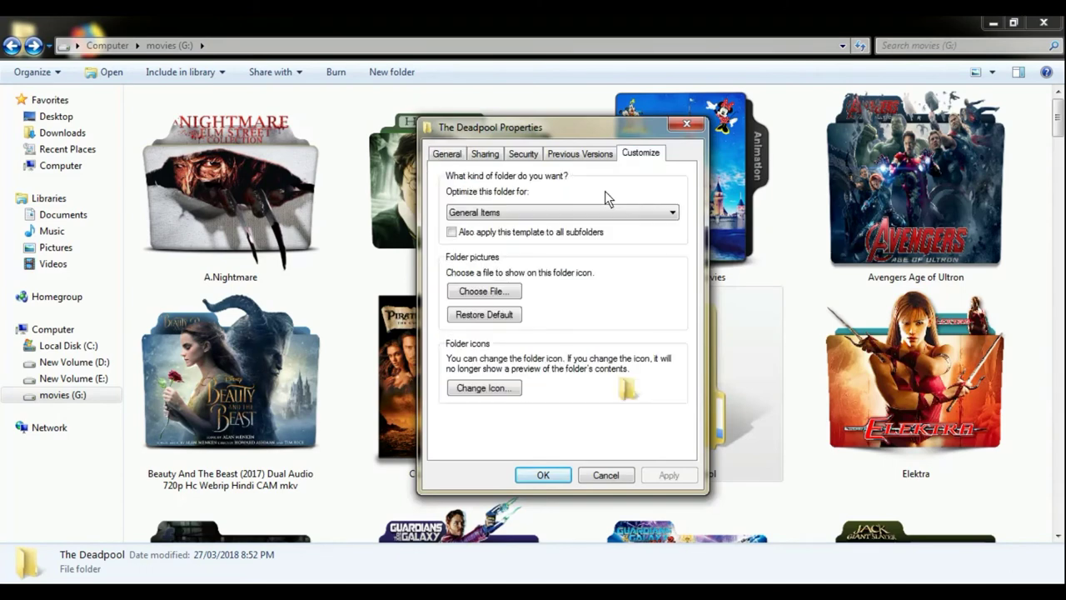
click(506, 388)
click(655, 243)
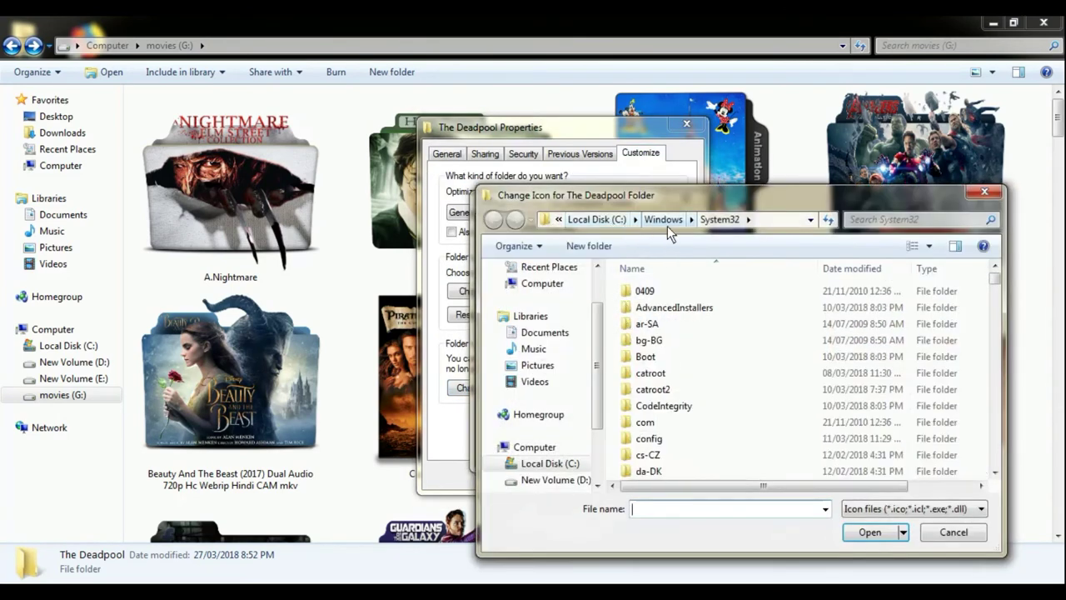
Assign Untitled-1.ico from The Deadpool folder on movies (G:) as that folder's icon and apply the change
scroll(575, 408, down, 2)
click(550, 431)
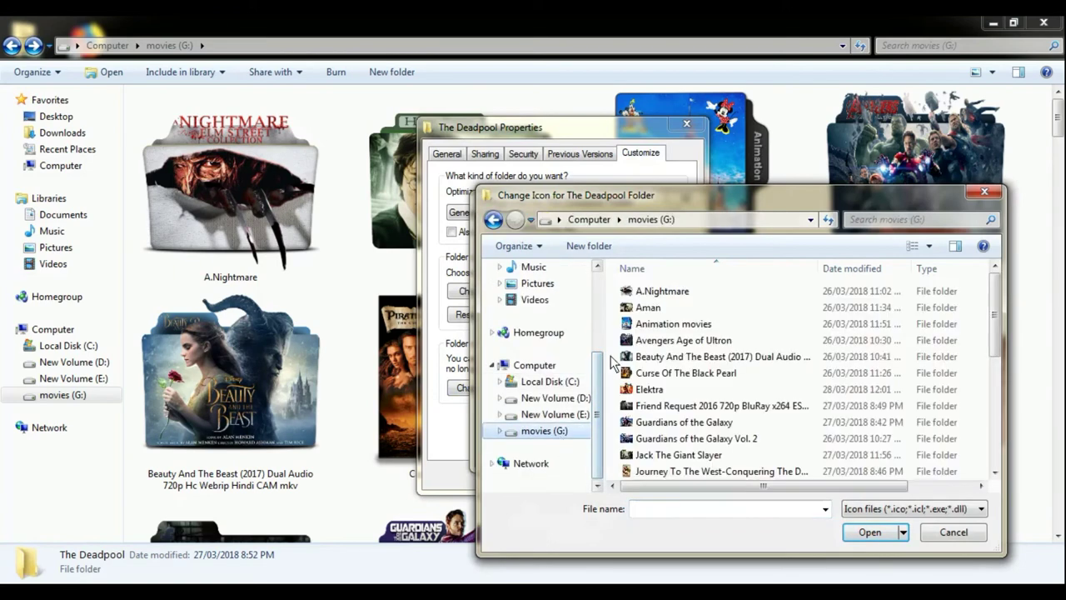
scroll(653, 463, down, 5)
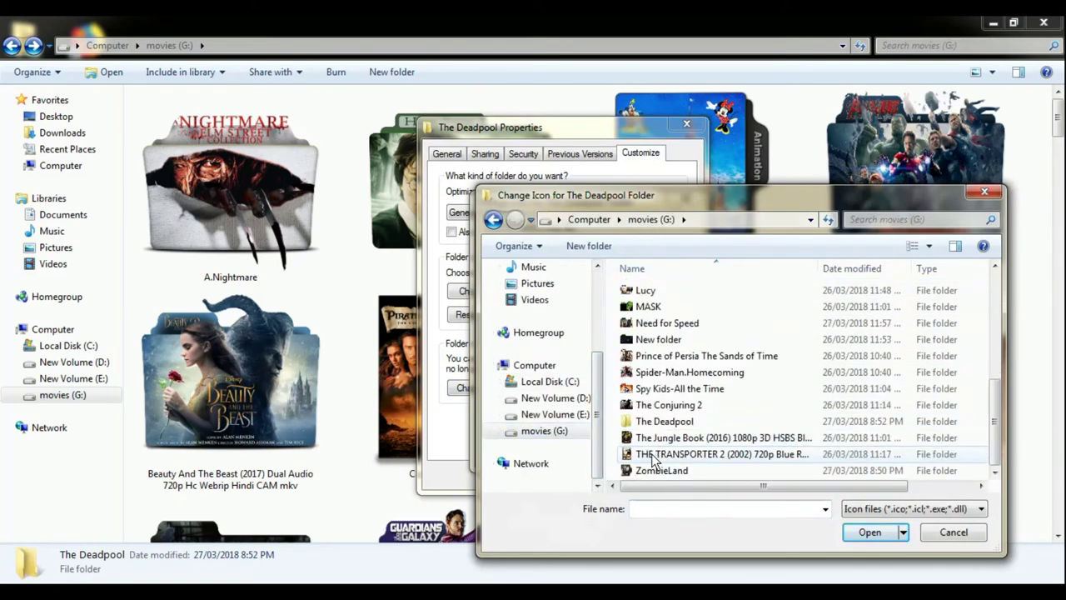
double_click(666, 423)
click(669, 333)
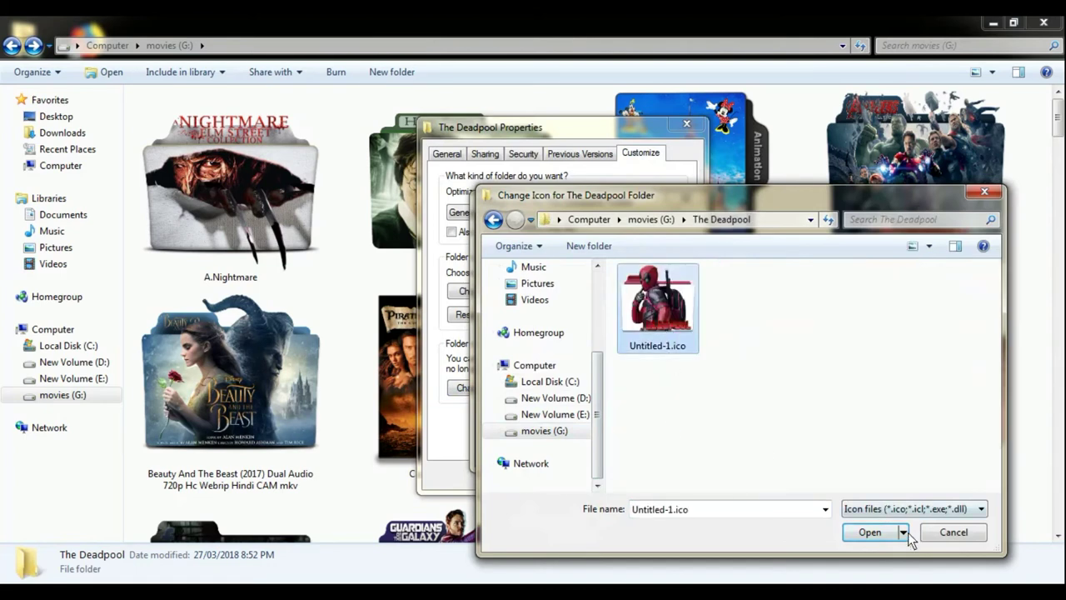
click(871, 533)
click(604, 447)
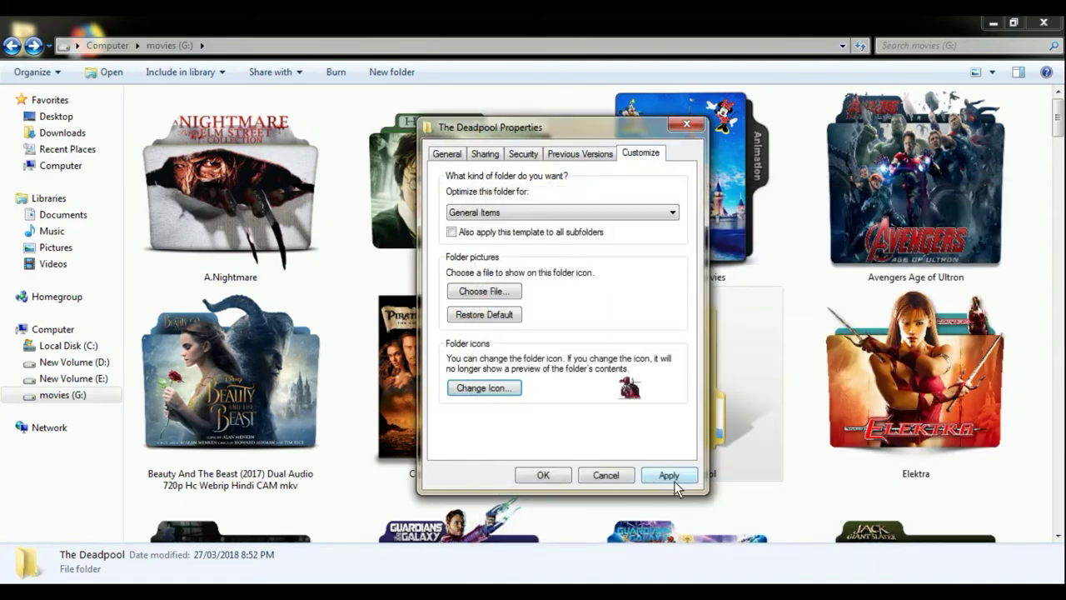
click(670, 476)
click(541, 474)
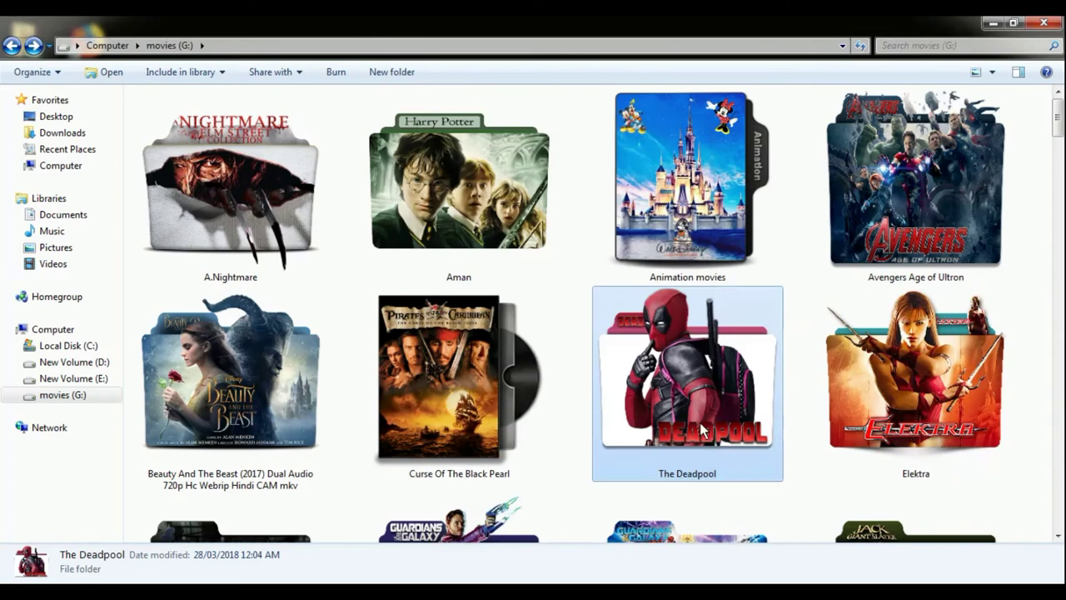
Enter The Deadpool folder and open its hidden desktop.ini file in Notepad
double_click(702, 429)
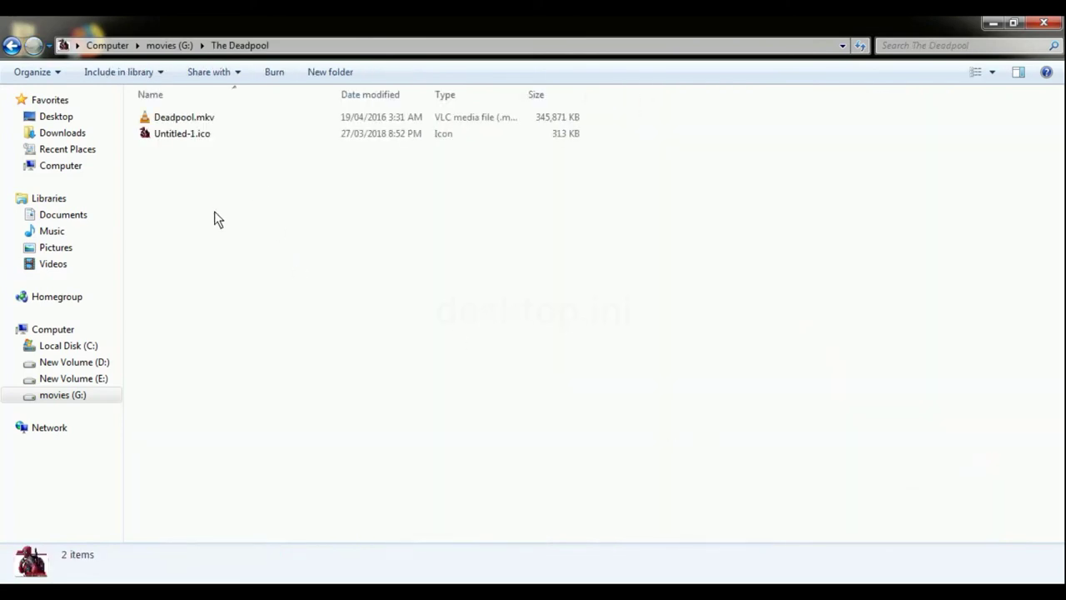
click(293, 50)
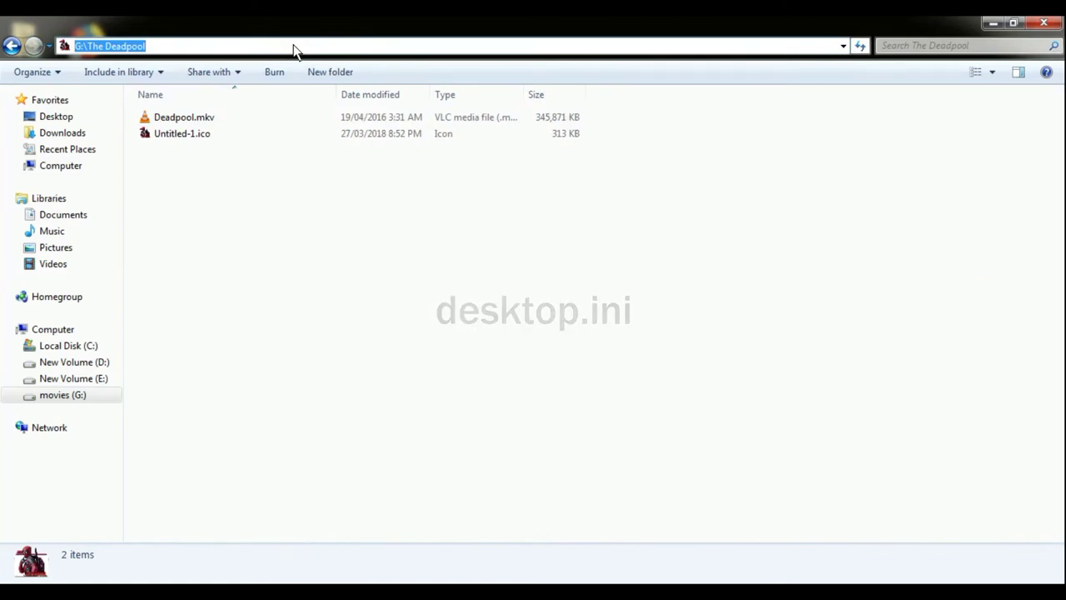
text(dek)
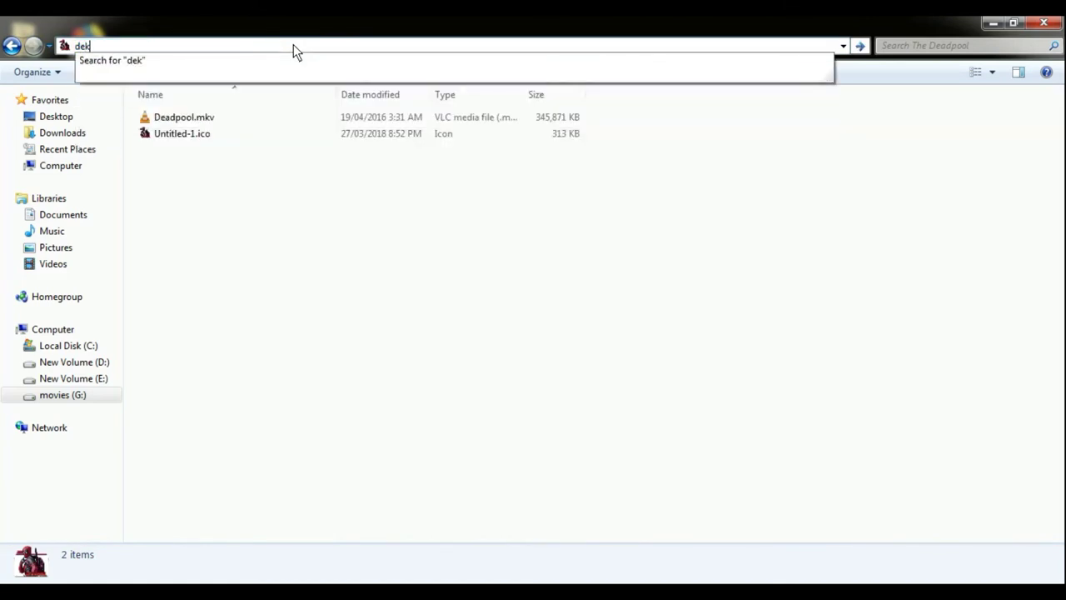
key(BackSpace)
text(s)
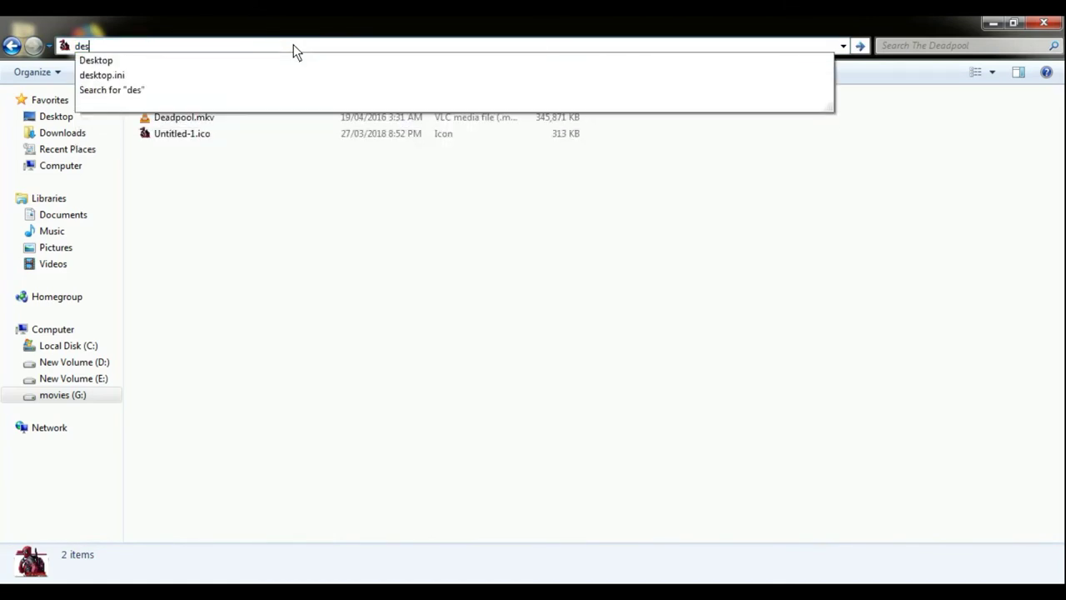
click(179, 75)
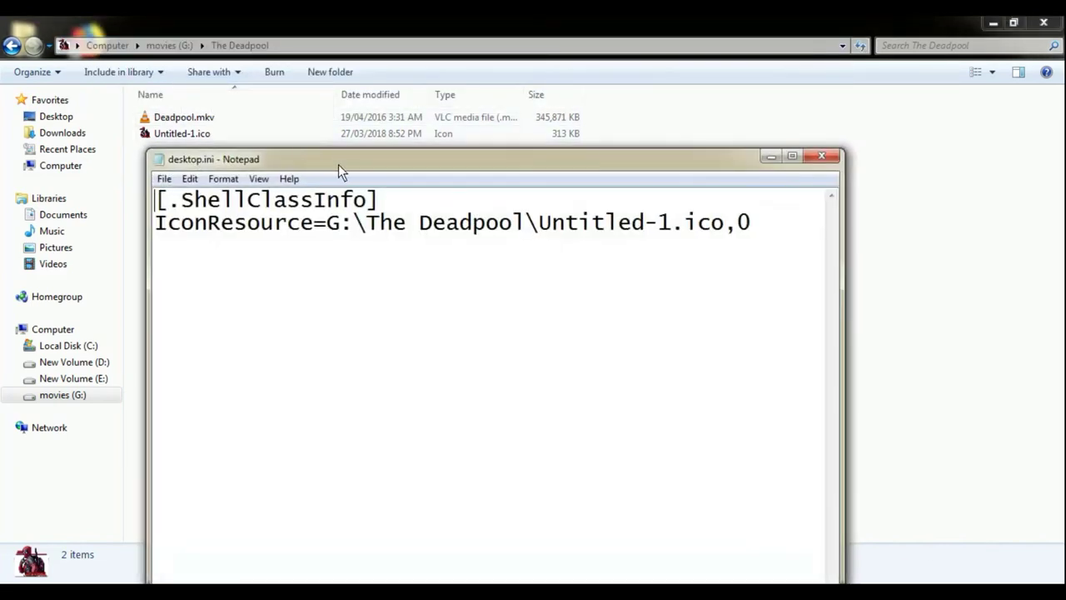
drag(338, 164, 347, 164)
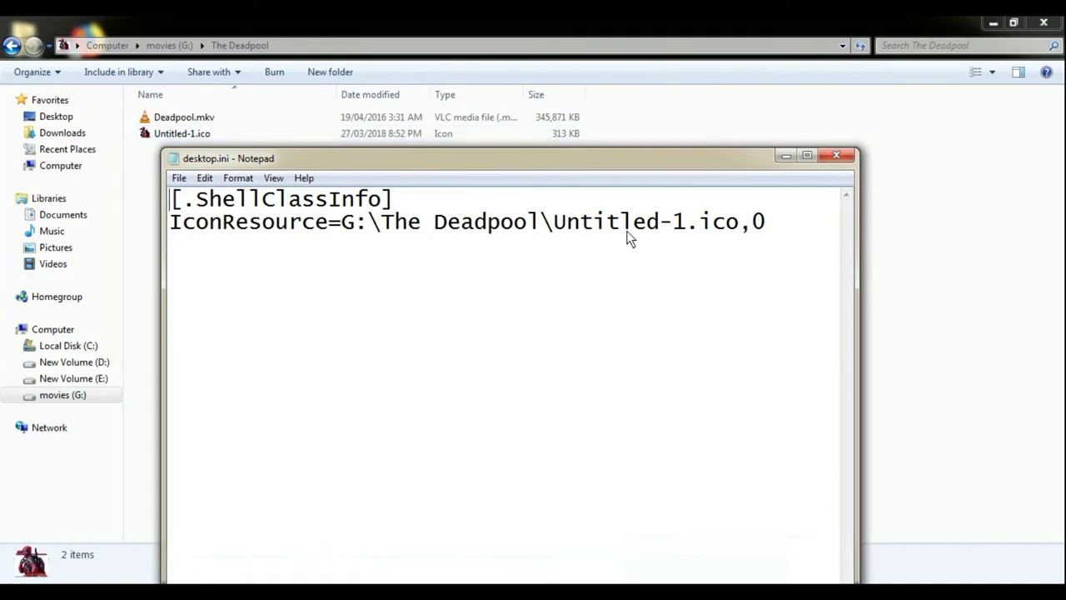
Remove the path G:\The Deadpool\ from the IconResource line so it reads IconResource=Untitled-1.ico,0, then save and close desktop.ini
drag(546, 218, 367, 222)
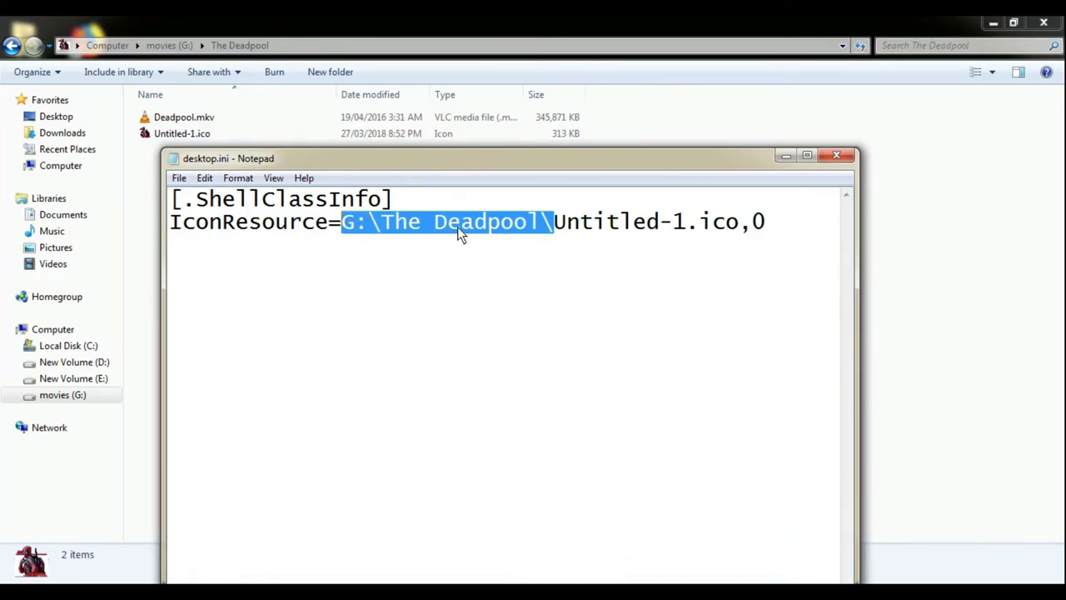
key(Delete)
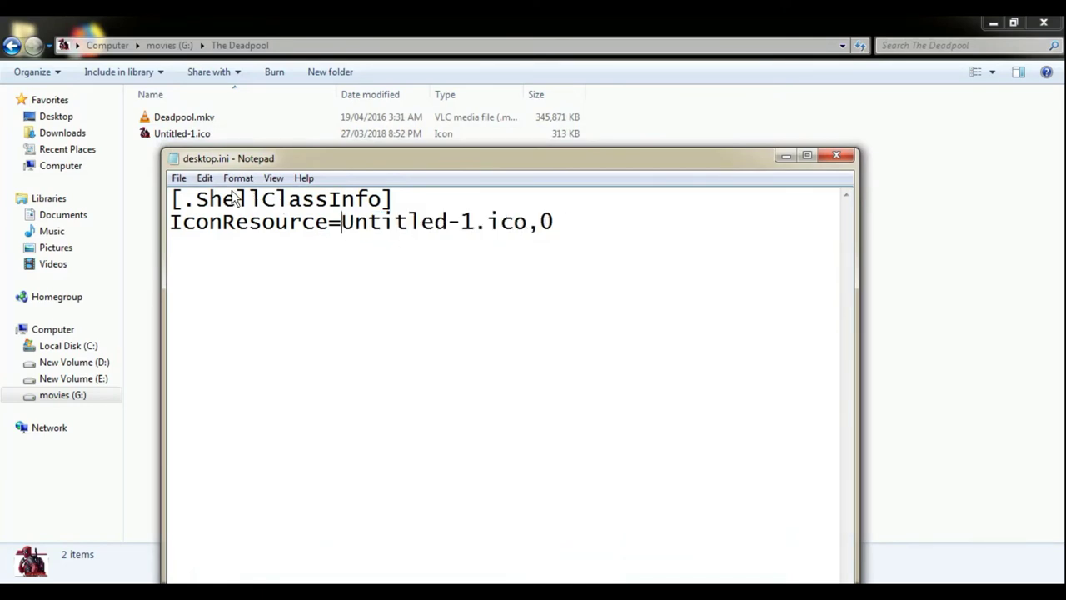
click(179, 179)
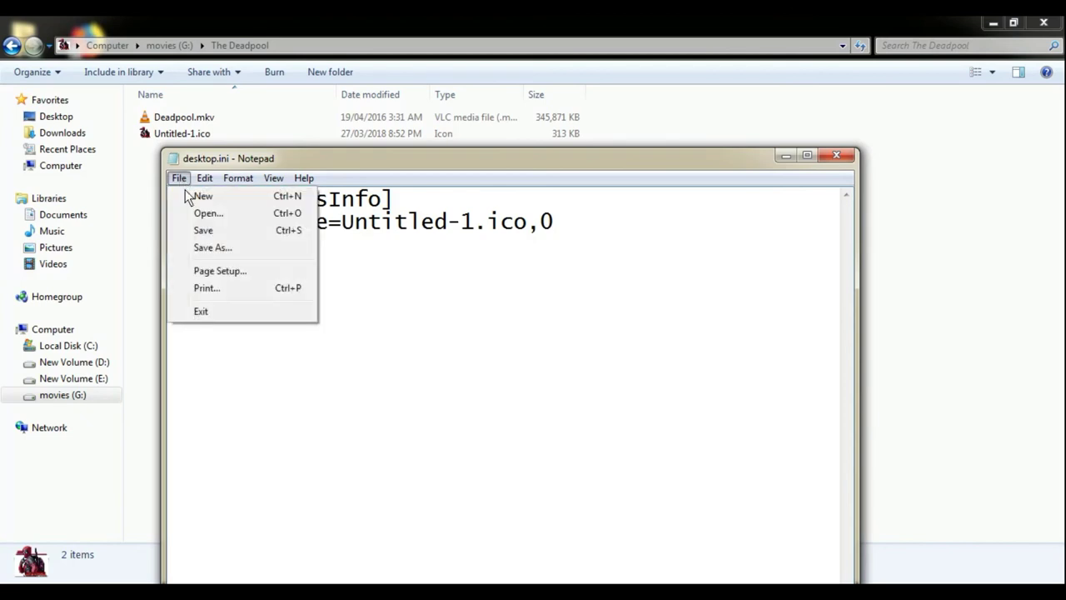
click(212, 238)
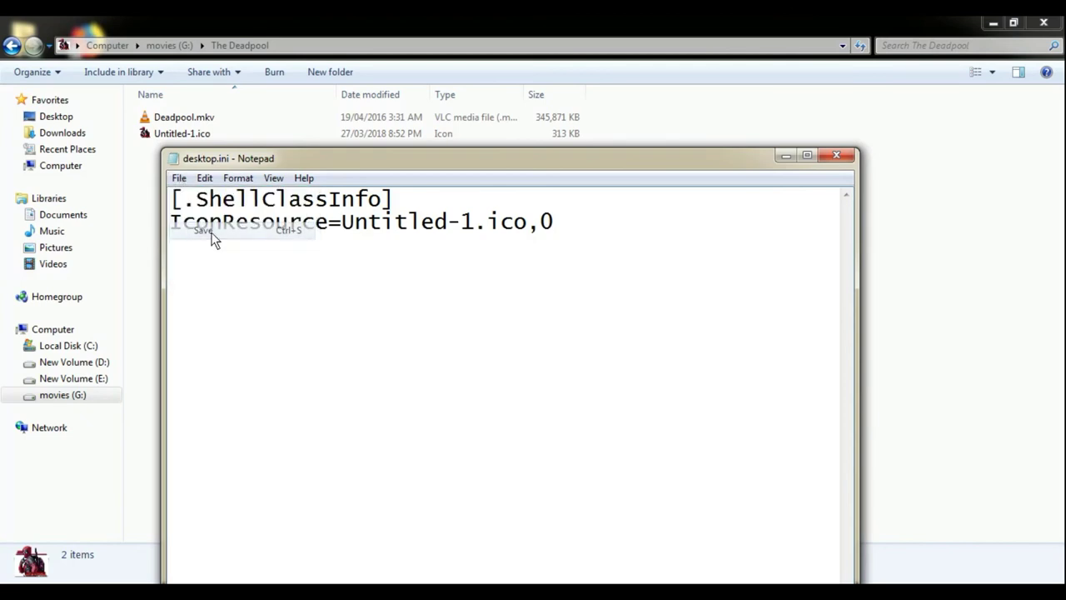
click(836, 156)
Set the Read-only and Hidden attributes on Untitled-1.ico in The Deadpool folder and refresh the file list
click(200, 140)
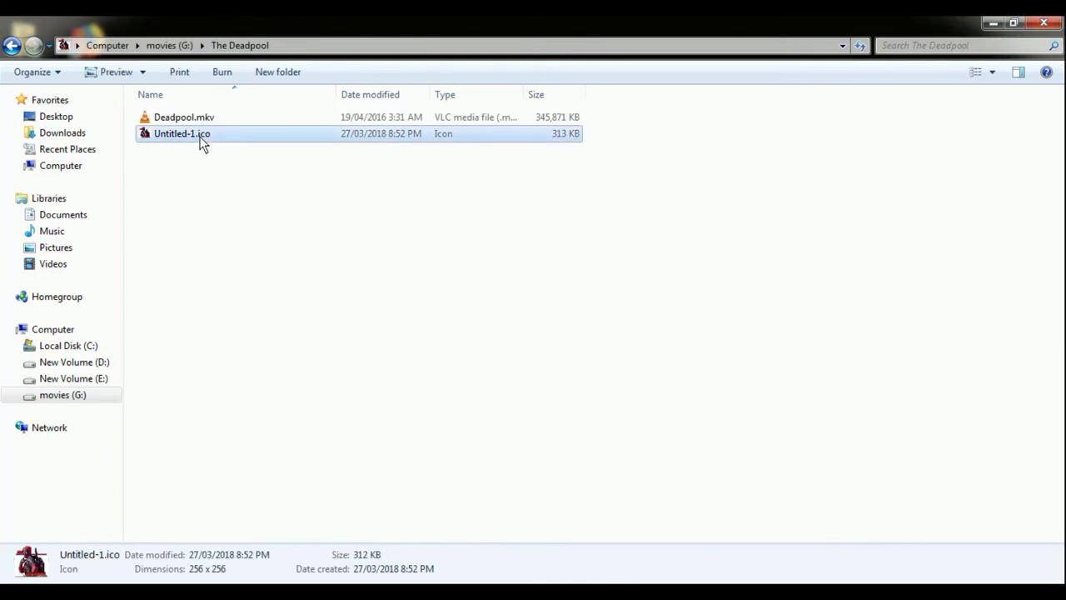
right_click(201, 140)
click(253, 466)
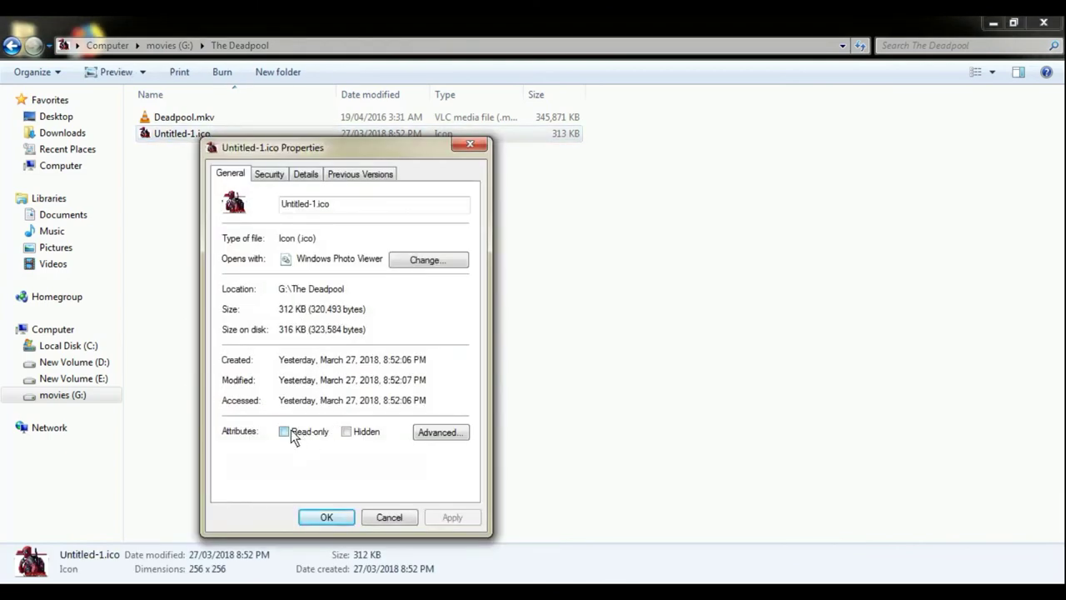
click(291, 434)
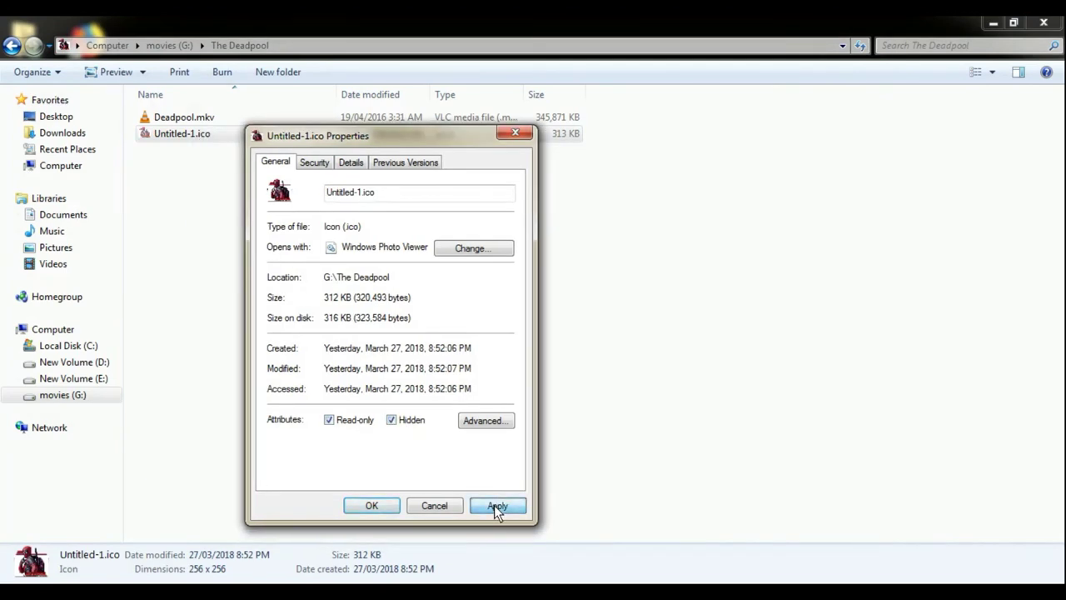
click(495, 507)
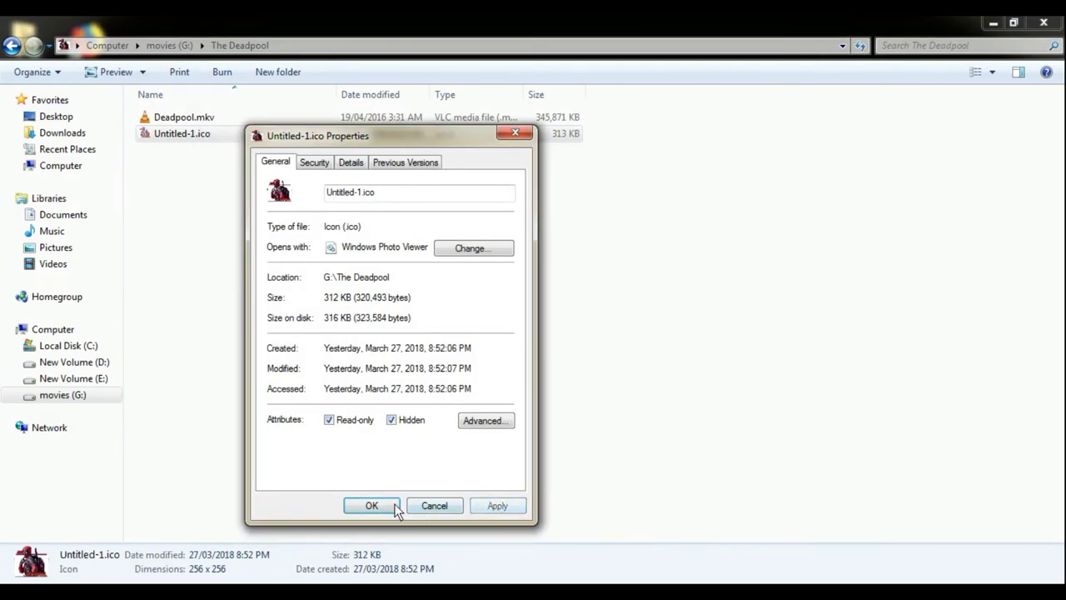
click(375, 506)
right_click(214, 235)
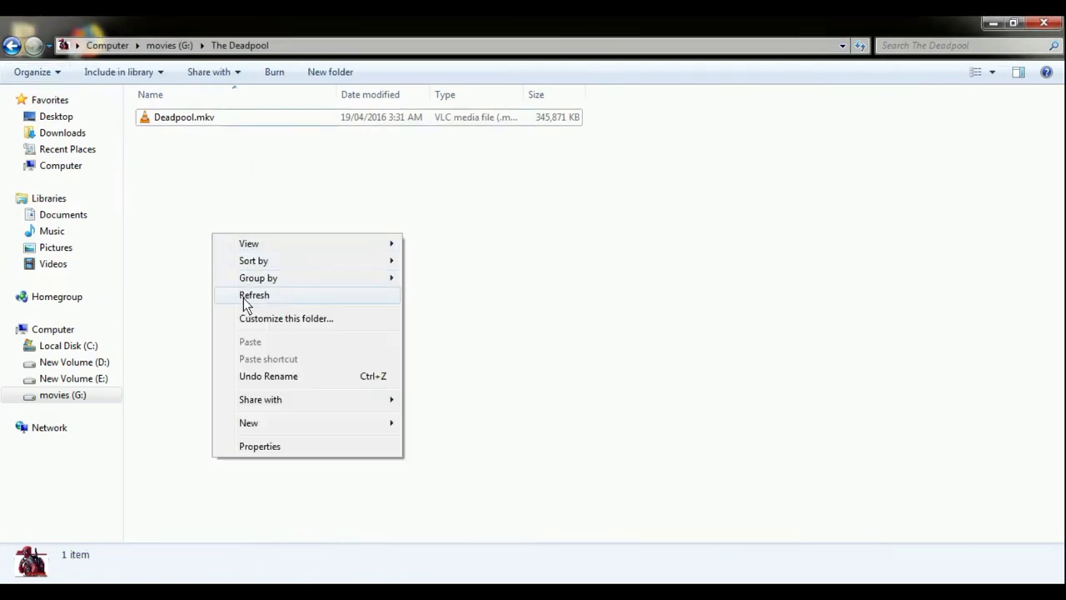
click(243, 296)
Return to movies (G:) and rename The Deadpool folder as Deadpool
click(11, 47)
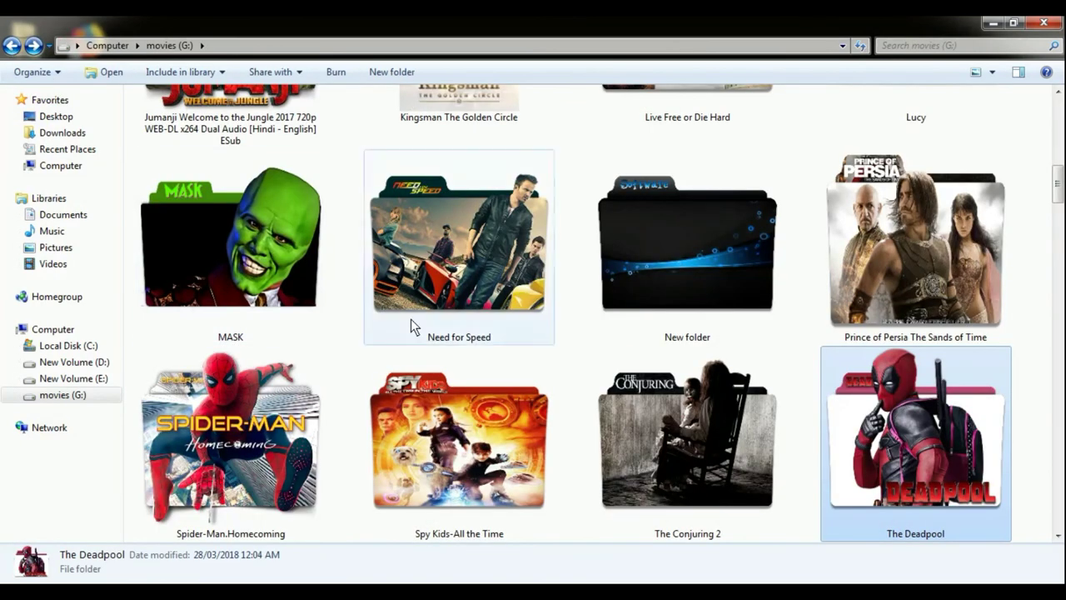
right_click(901, 481)
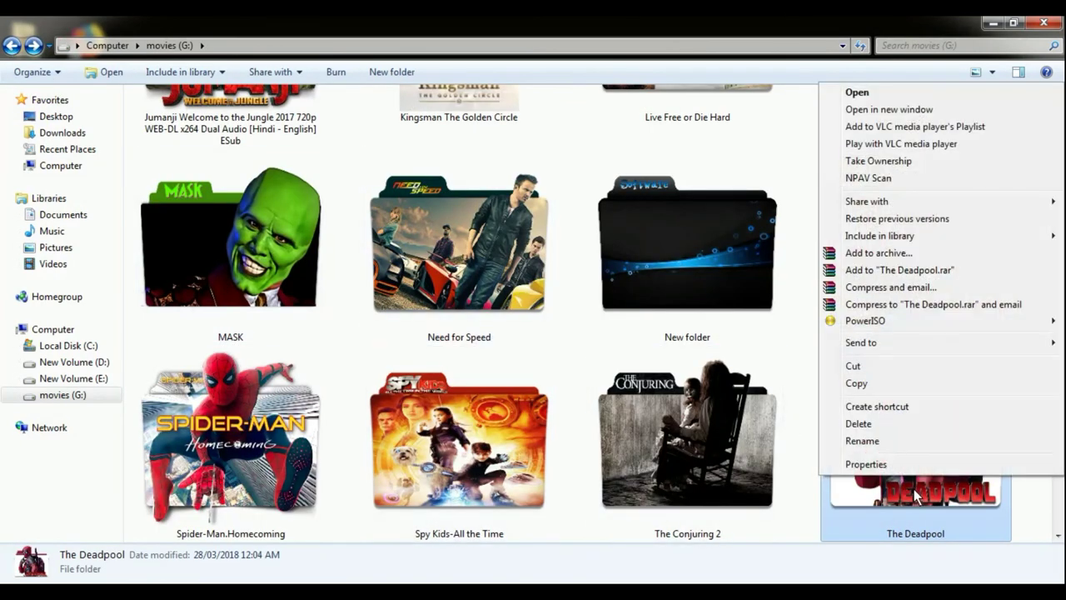
click(887, 442)
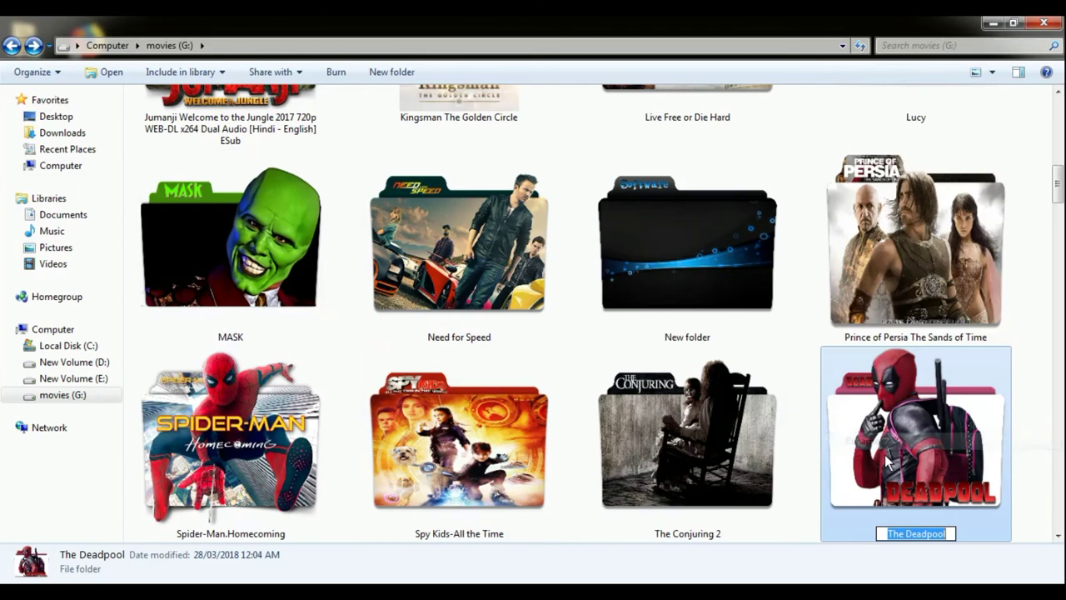
click(907, 537)
drag(906, 537, 889, 536)
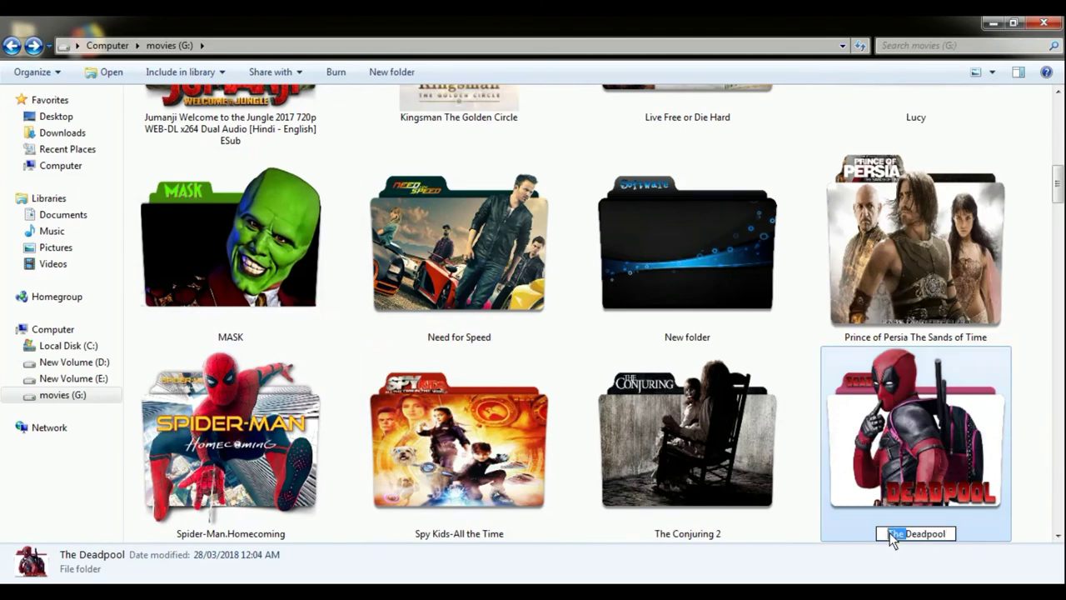
key(BackSpace)
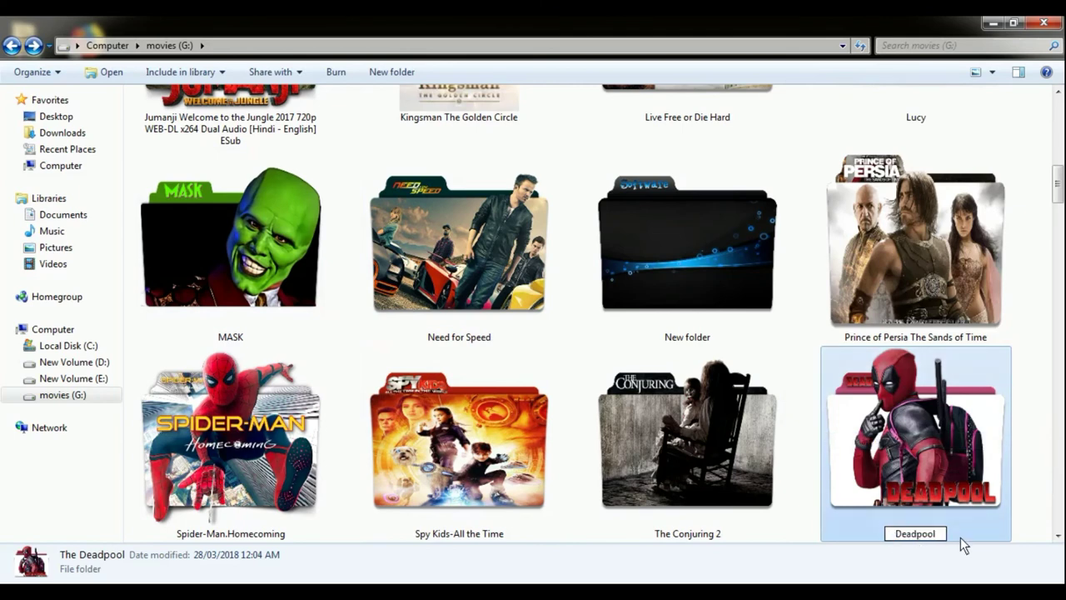
click(1039, 498)
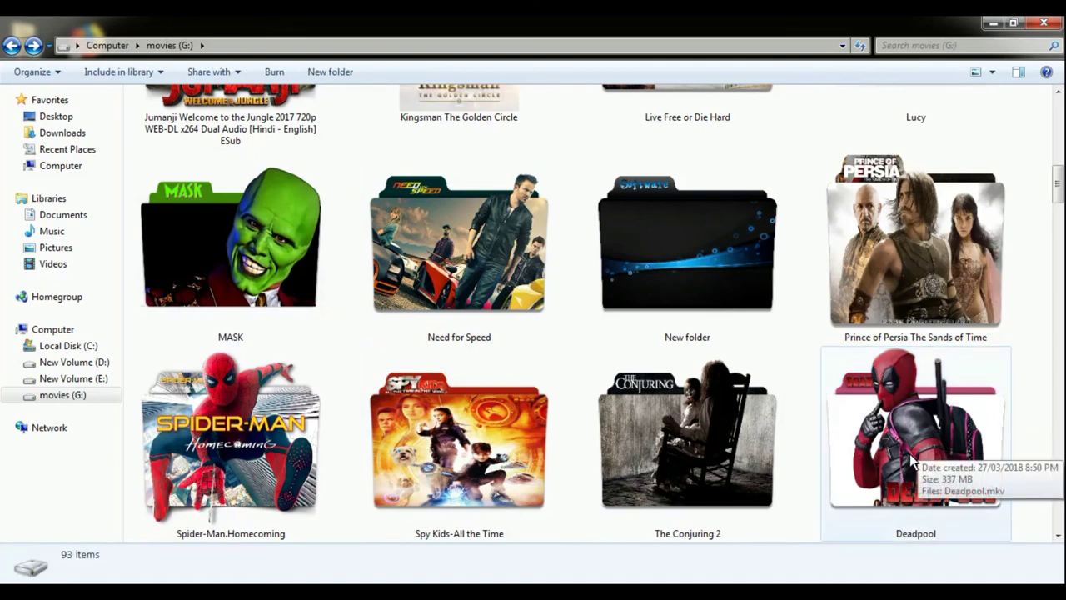
scroll(910, 456, up, 5)
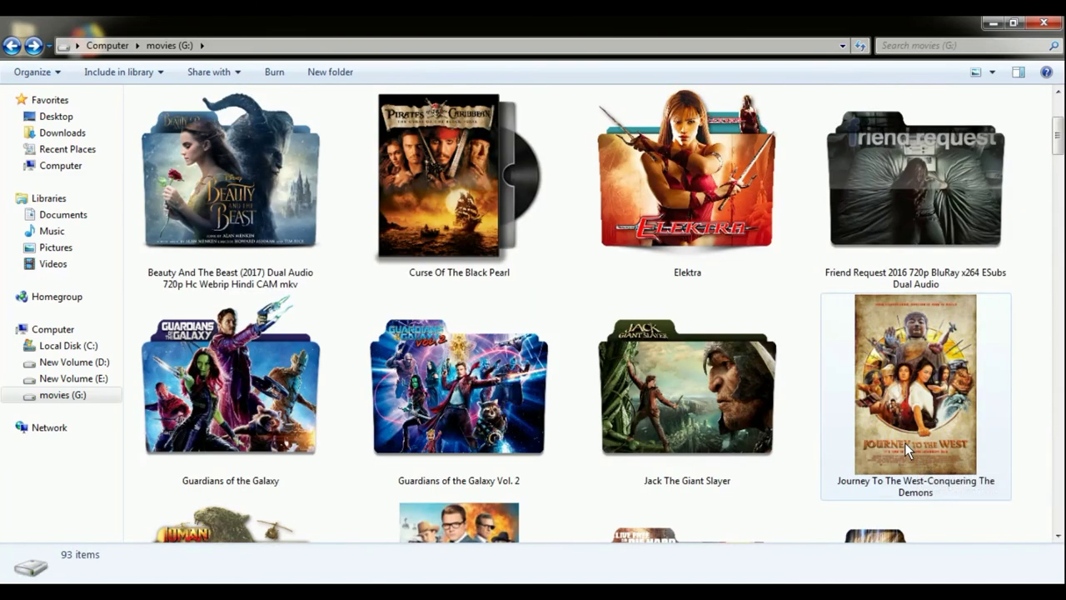
scroll(829, 368, up, 2)
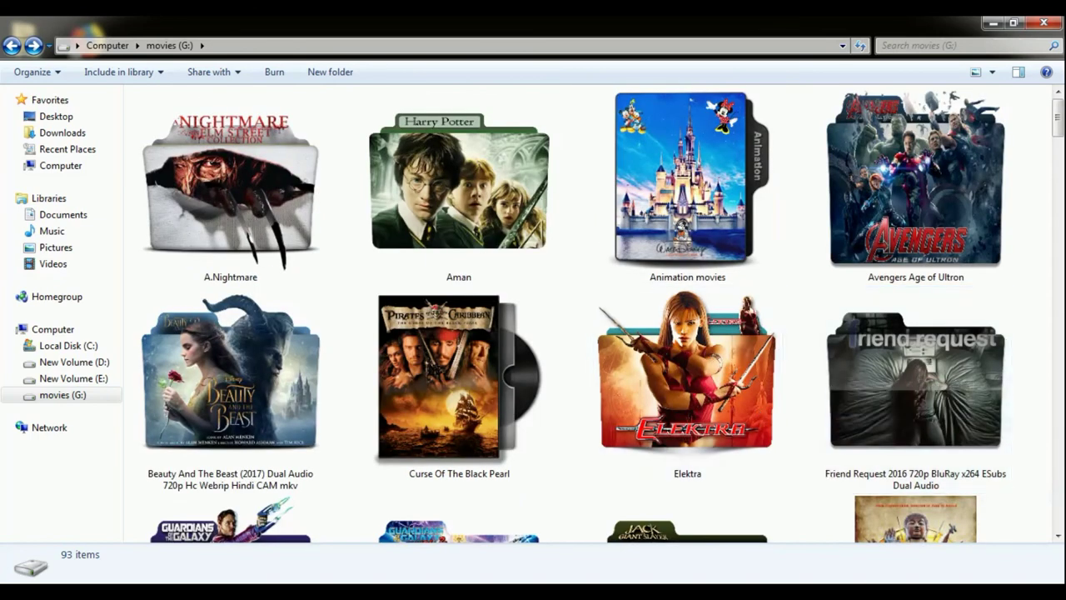
click(903, 592)
click(879, 521)
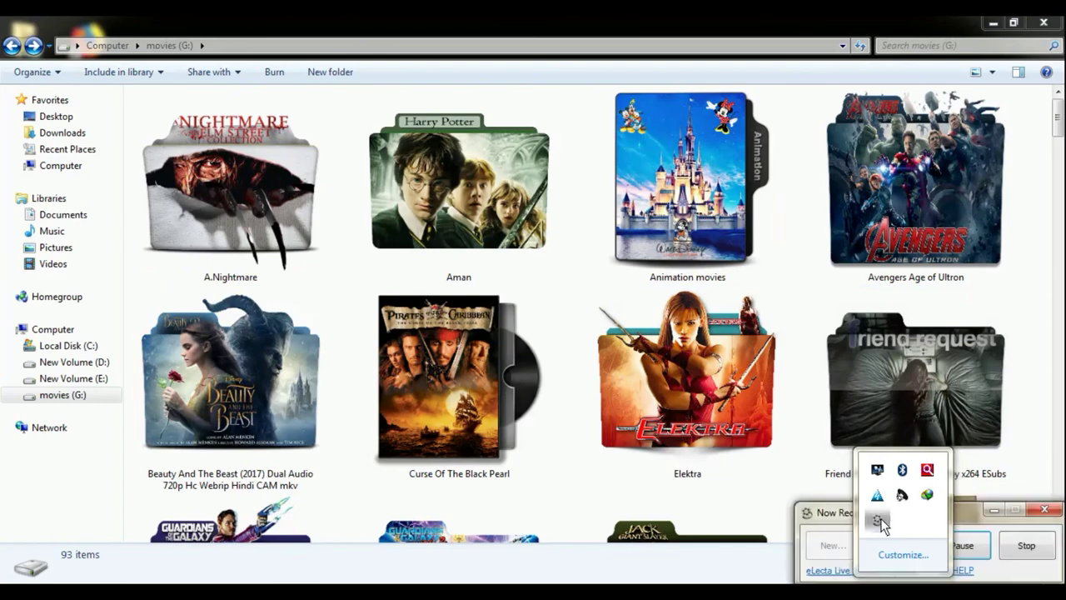